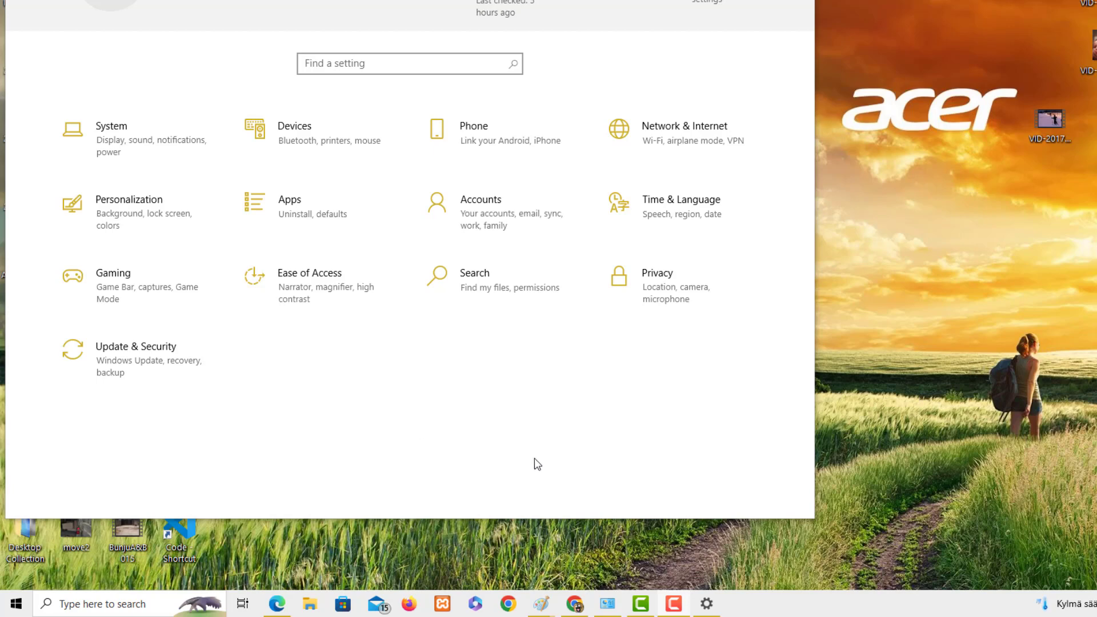
# - Find and open the %temp% folder through Windows search and maximize its window
pyautogui.click(89, 604)
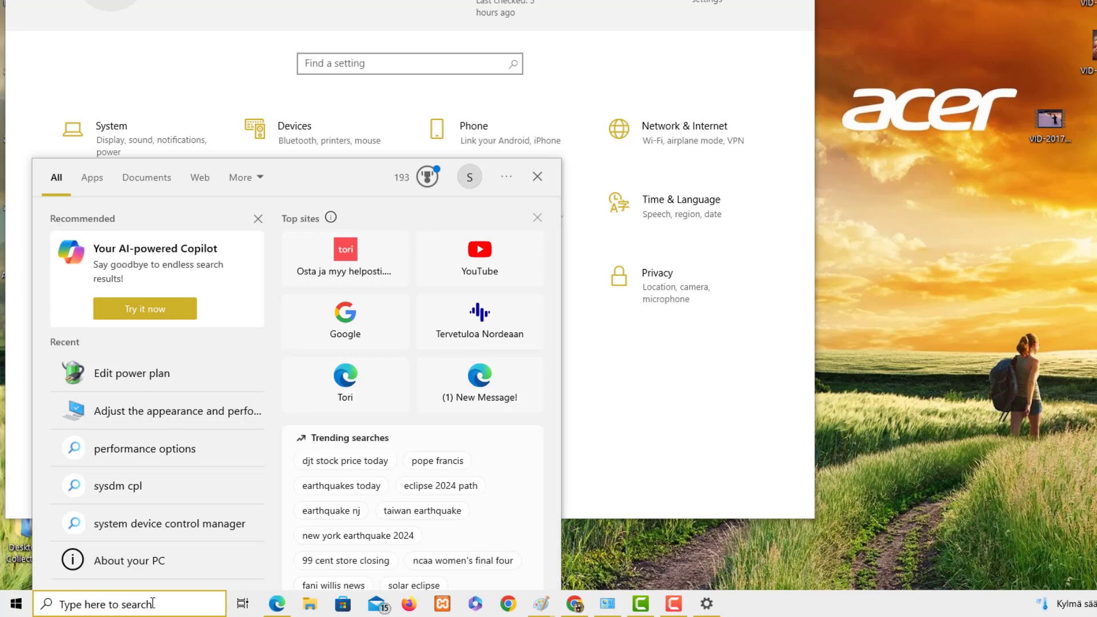
pyautogui.write('%%')
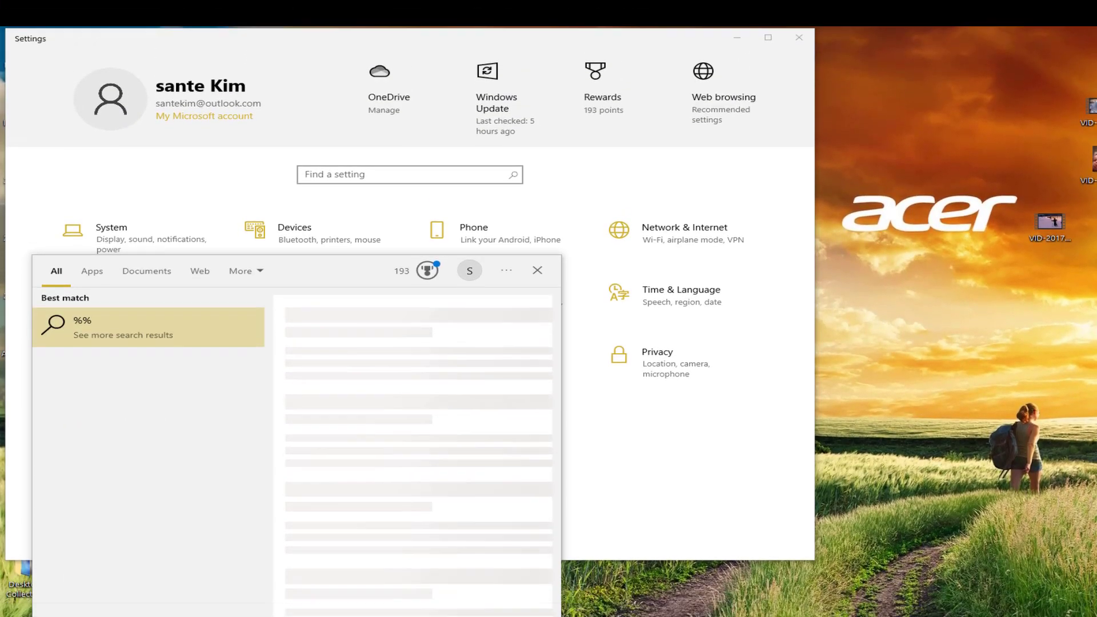
pyautogui.press('Left')
pyautogui.write('temp')
pyautogui.press('Return')
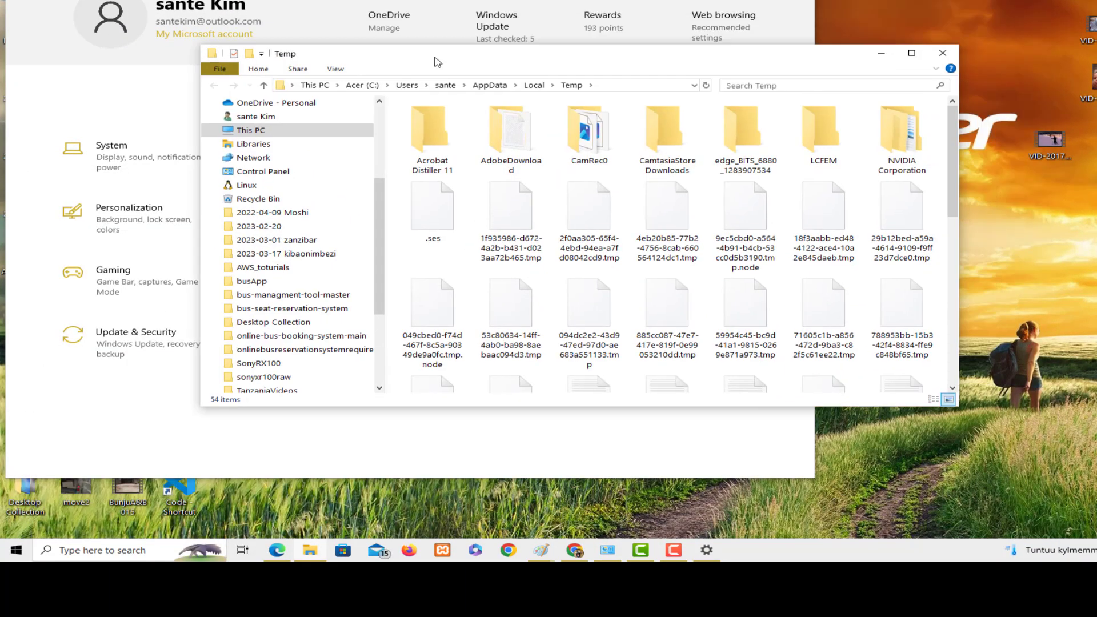
pyautogui.click(912, 52)
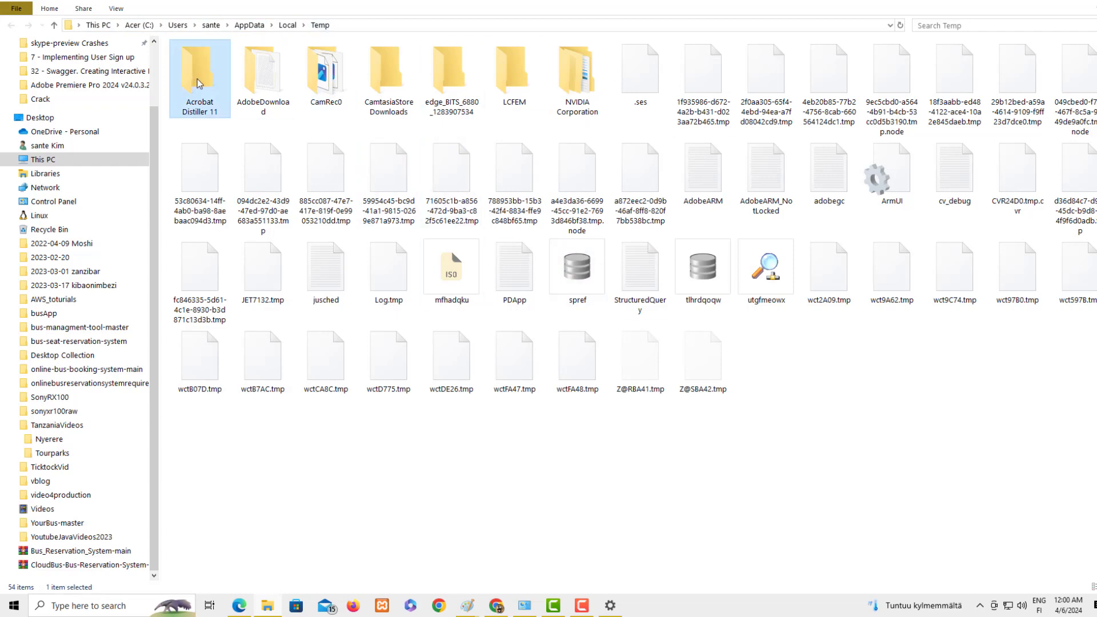
# - Delete everything in the Temp folder, skipping all files and folders in use, and close the folder window
pyautogui.hotkey('ctrl', 'a')
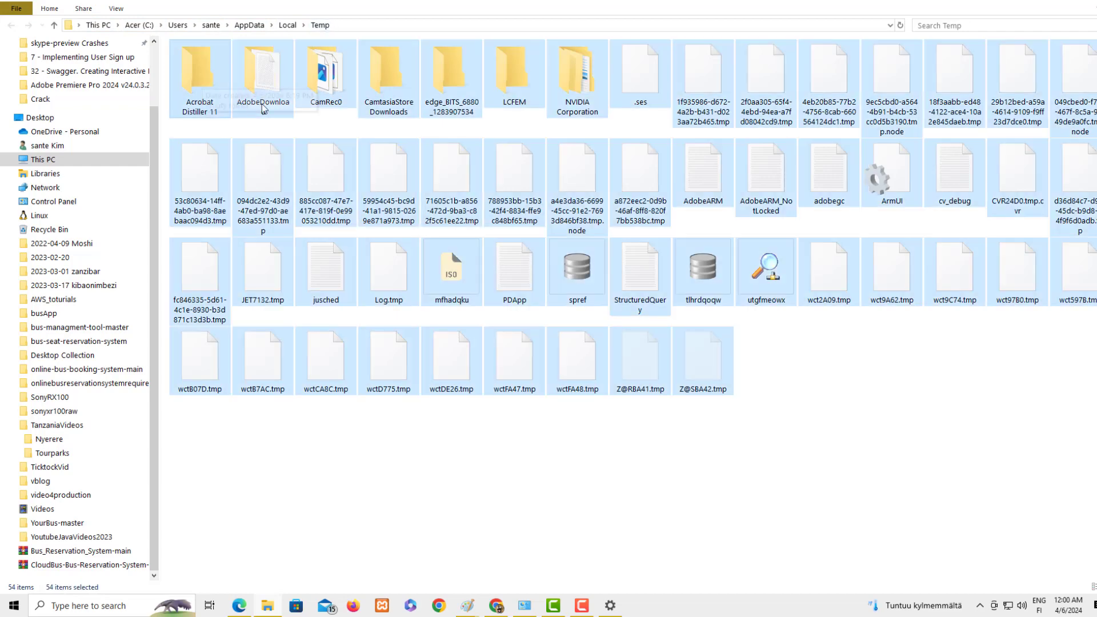
pyautogui.rightClick(329, 173)
pyautogui.click(390, 391)
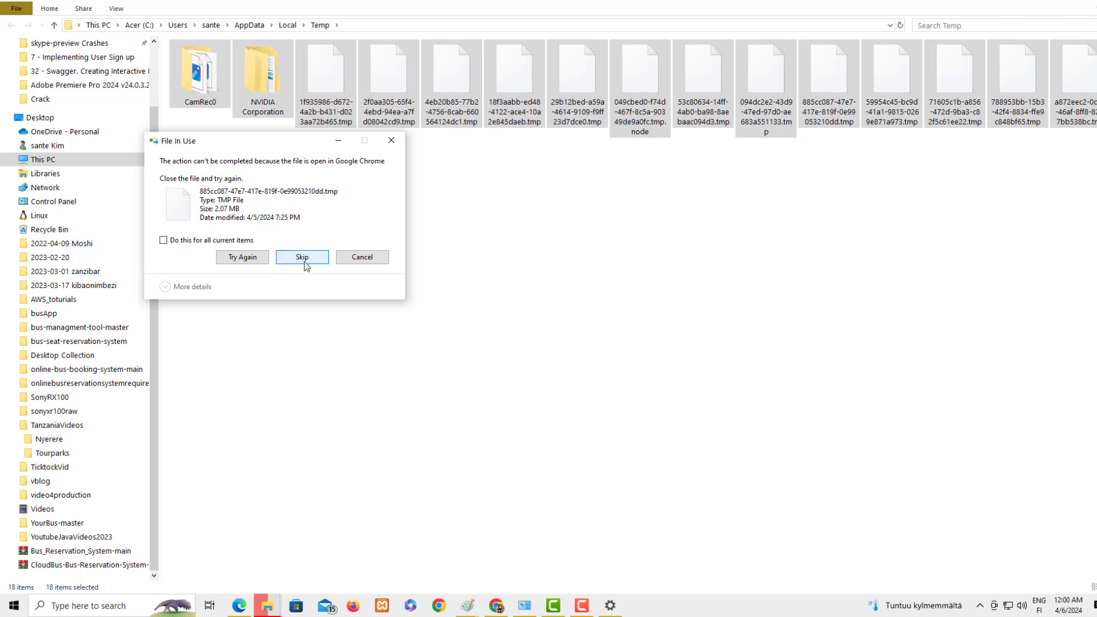
pyautogui.click(164, 240)
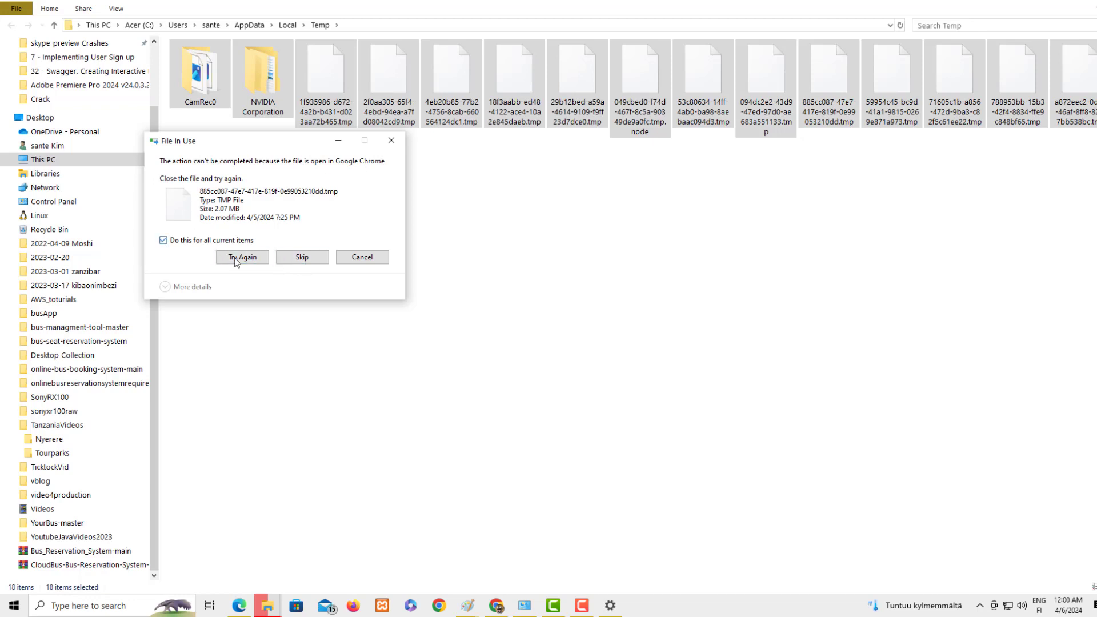
pyautogui.click(301, 258)
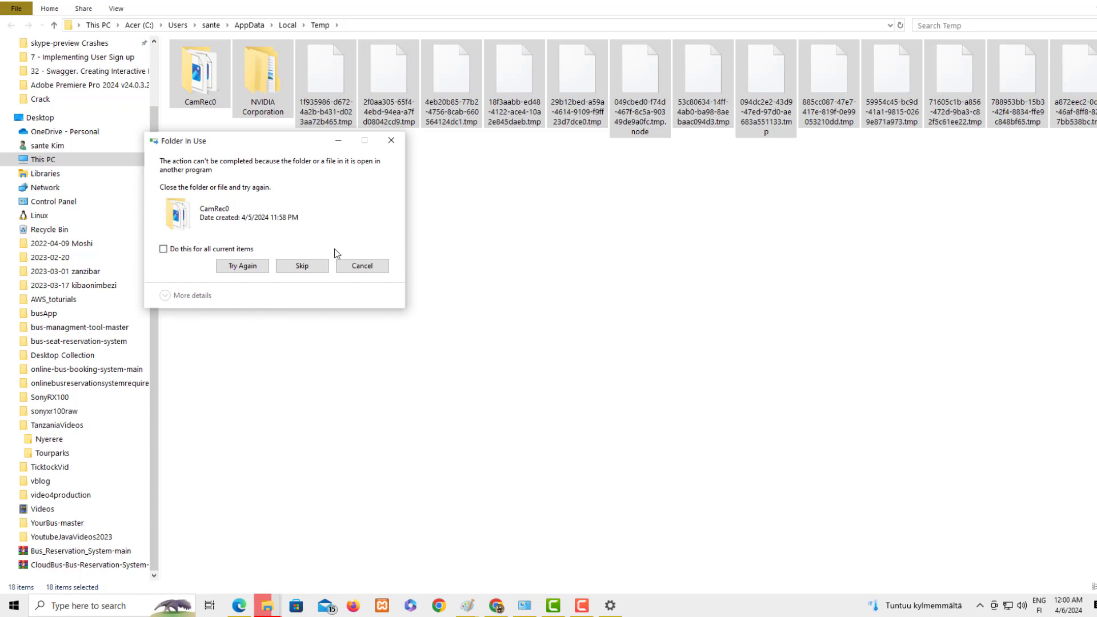
pyautogui.click(303, 266)
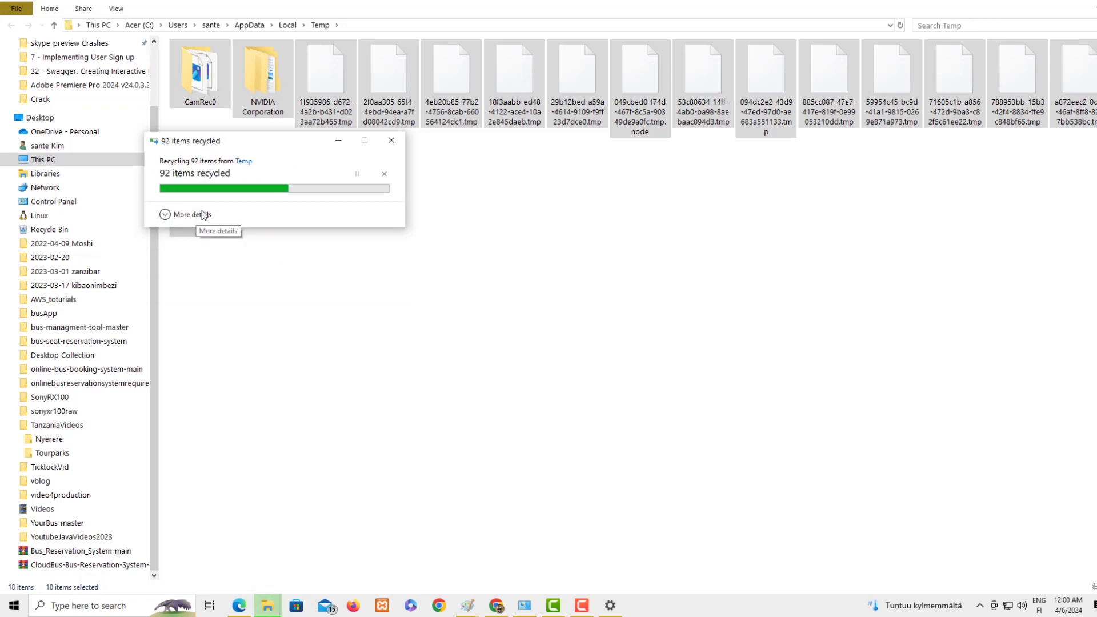
pyautogui.click(472, 228)
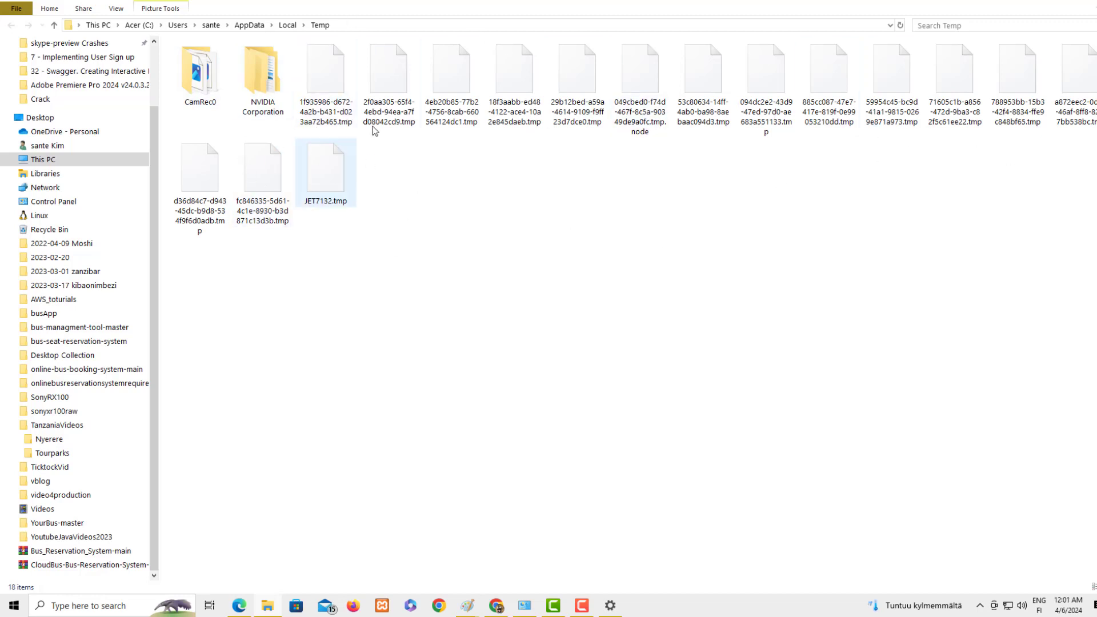
pyautogui.click(1064, 2)
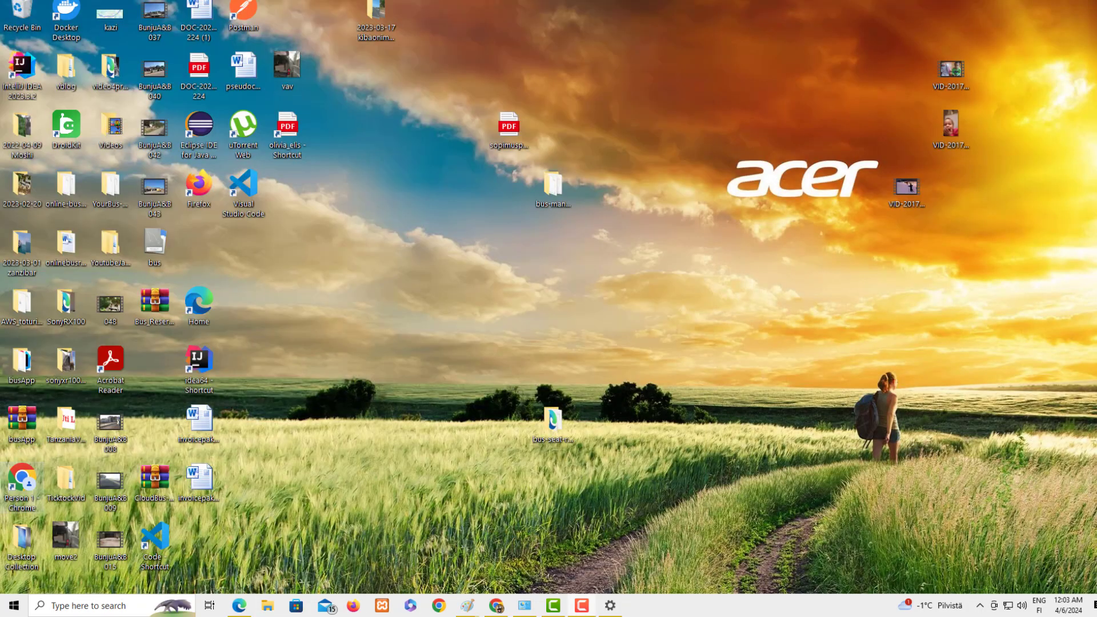
# - Search Windows for "temp", open "Delete cookies or temporary files" and bring up the Delete Browsing History dialog
pyautogui.click(83, 607)
pyautogui.write('temp')
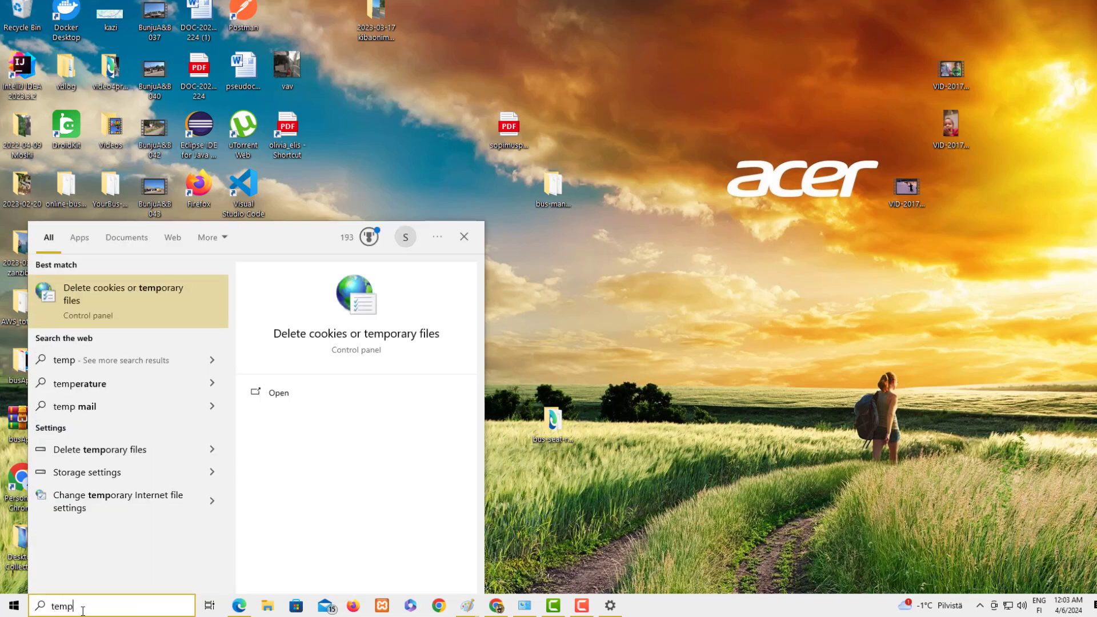
pyautogui.press('Return')
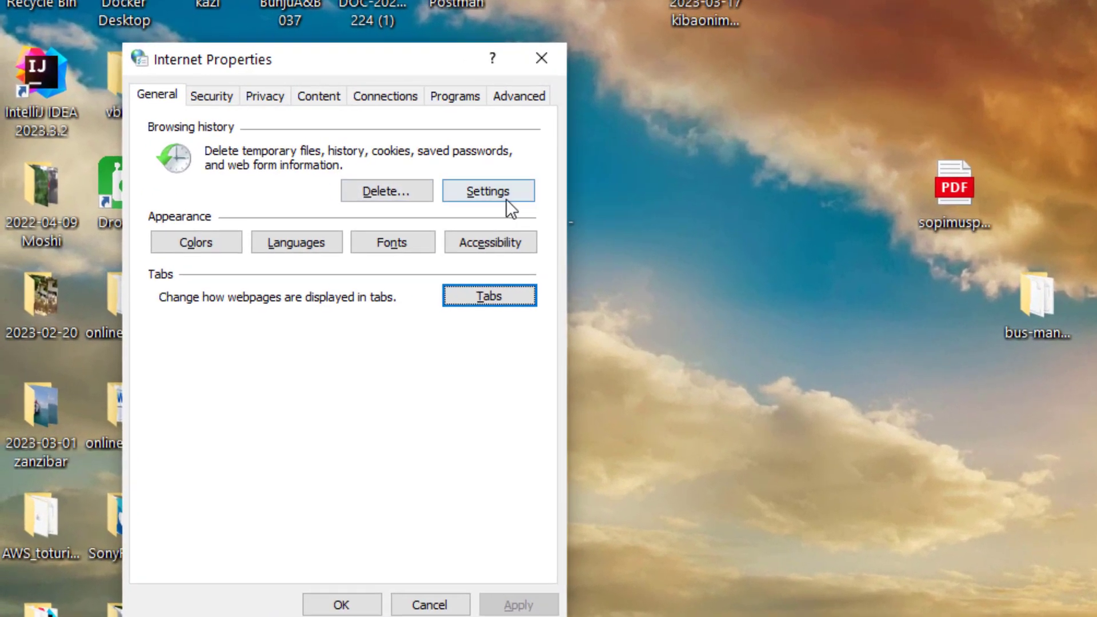
pyautogui.click(210, 102)
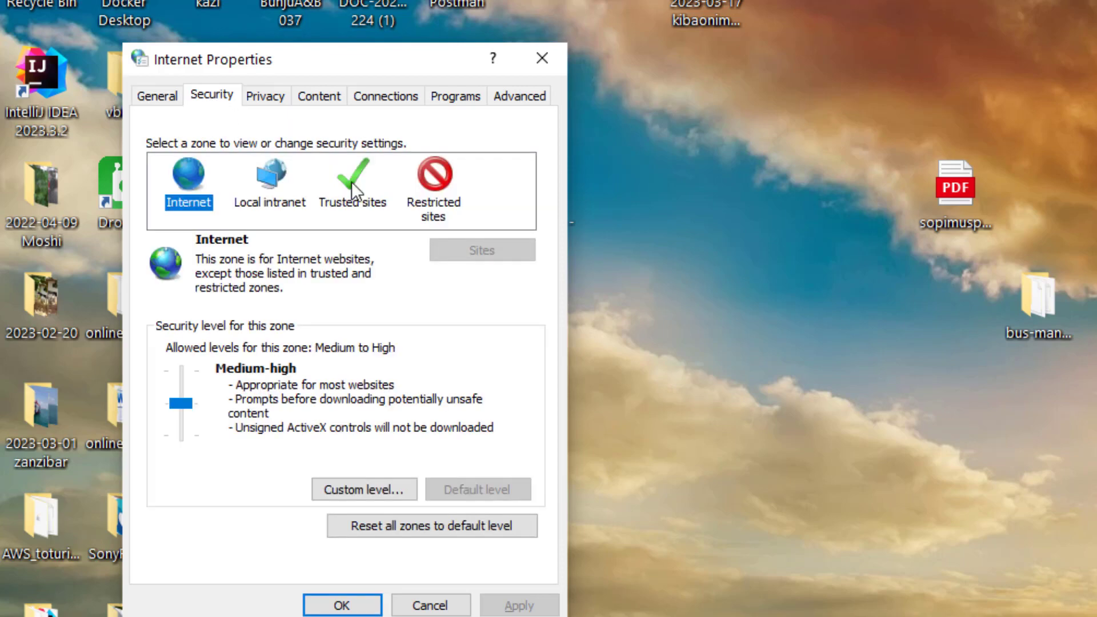
pyautogui.click(265, 98)
pyautogui.click(160, 98)
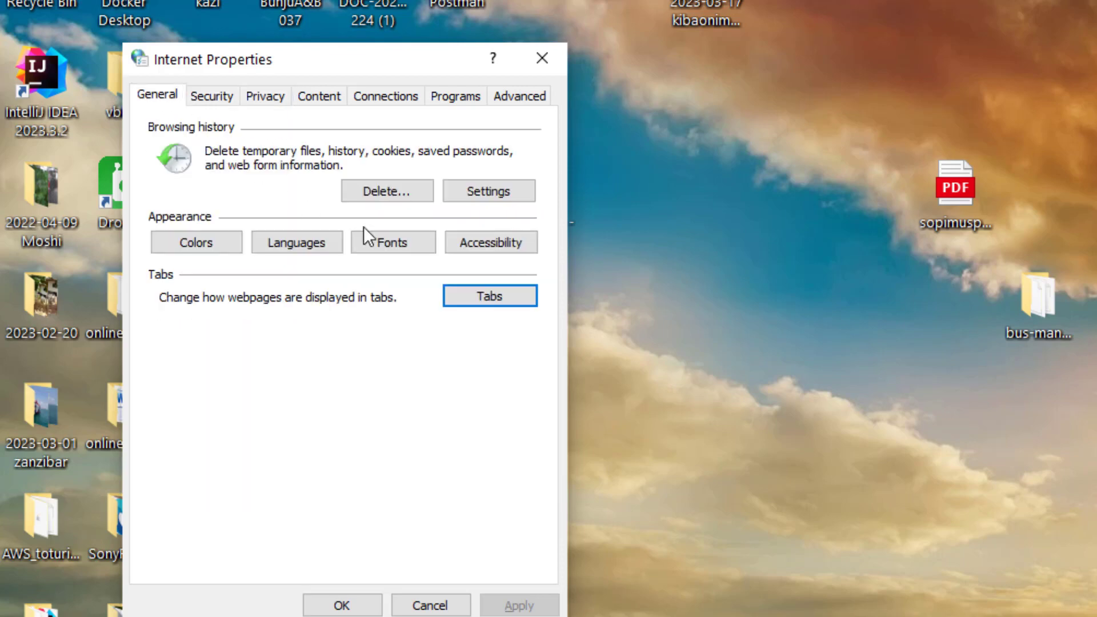
pyautogui.click(390, 192)
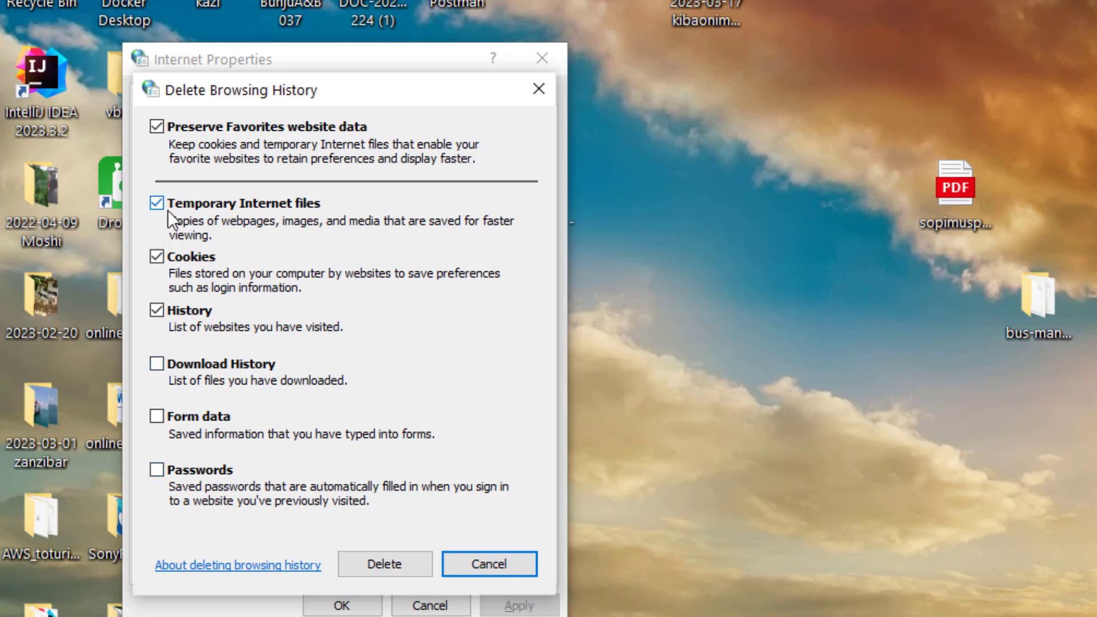
# - Toggle the Cookies, History and Preserve Favorites website data options and delete the selected browsing data
pyautogui.click(156, 256)
pyautogui.click(157, 311)
pyautogui.click(169, 128)
pyautogui.click(395, 574)
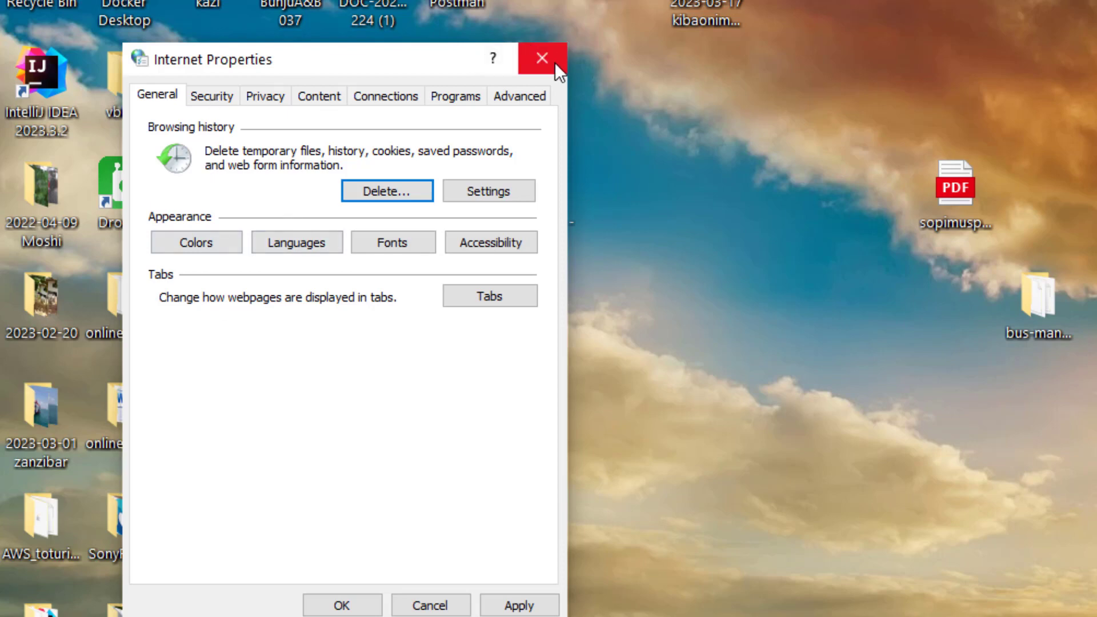
# - Open Windows Settings, launch the Services console through Windows search and move its window clear for viewing
pyautogui.press('super+i')
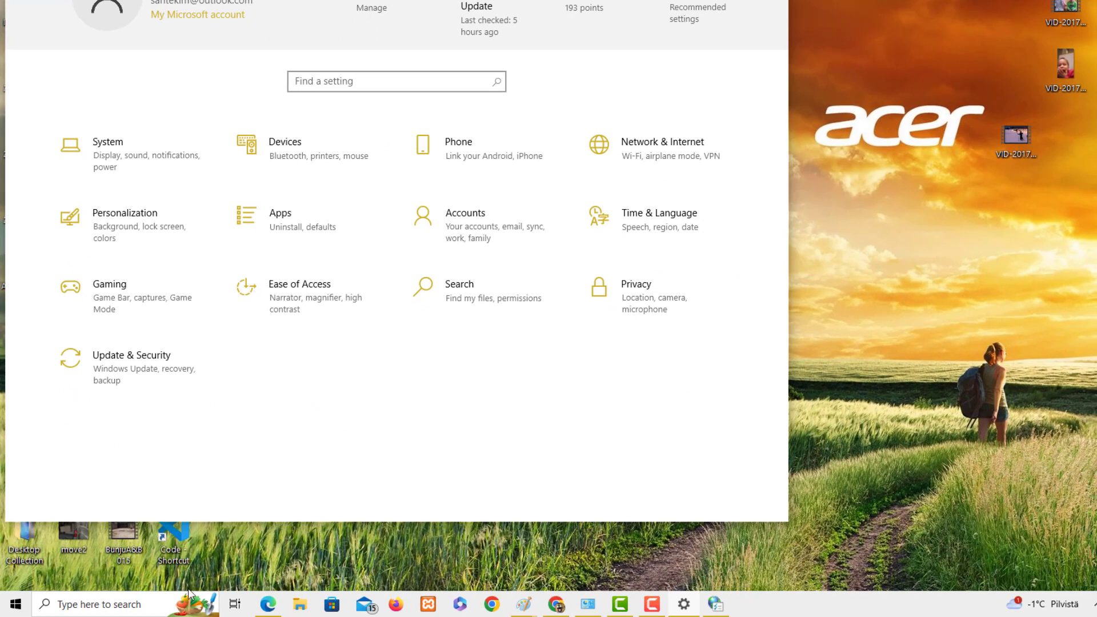
pyautogui.click(62, 601)
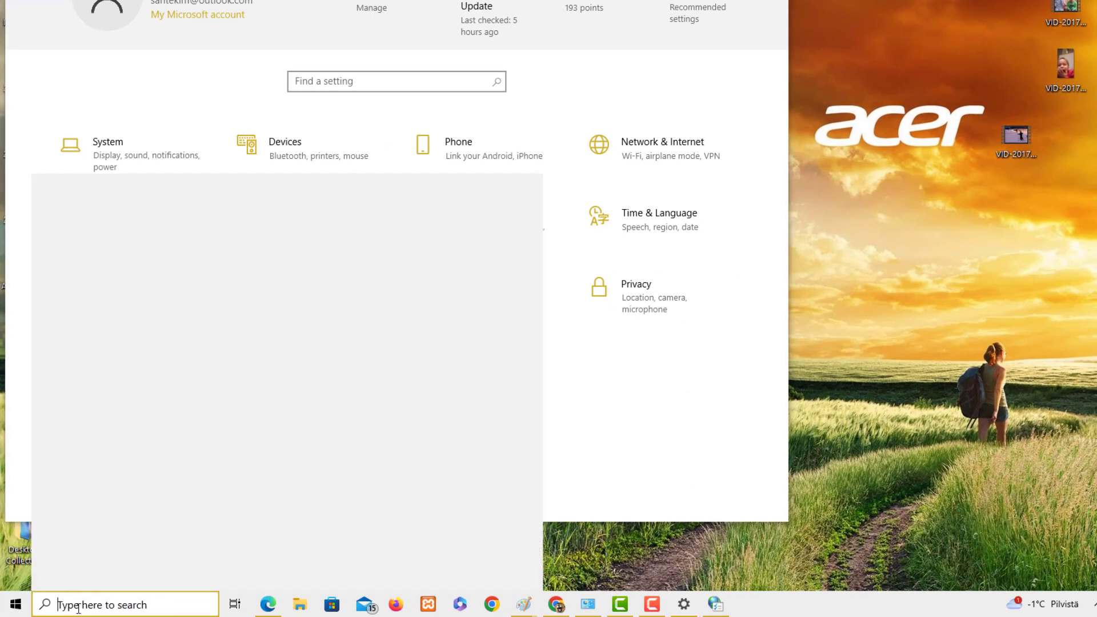
pyautogui.write('services')
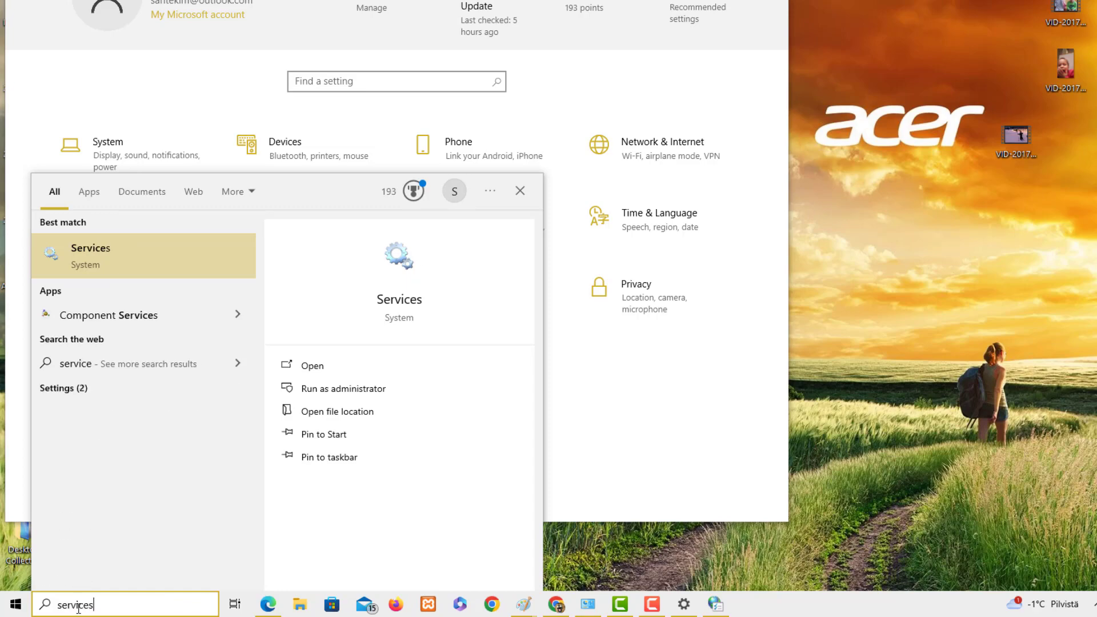
pyautogui.press('Return')
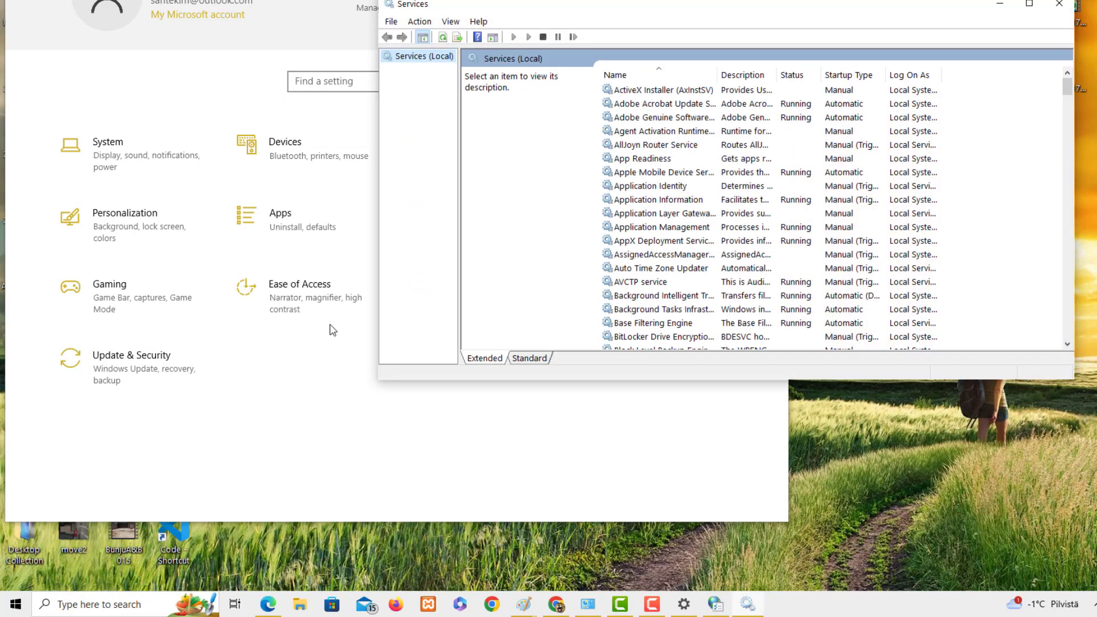
pyautogui.moveTo(646, 12); pyautogui.dragTo(364, 12)
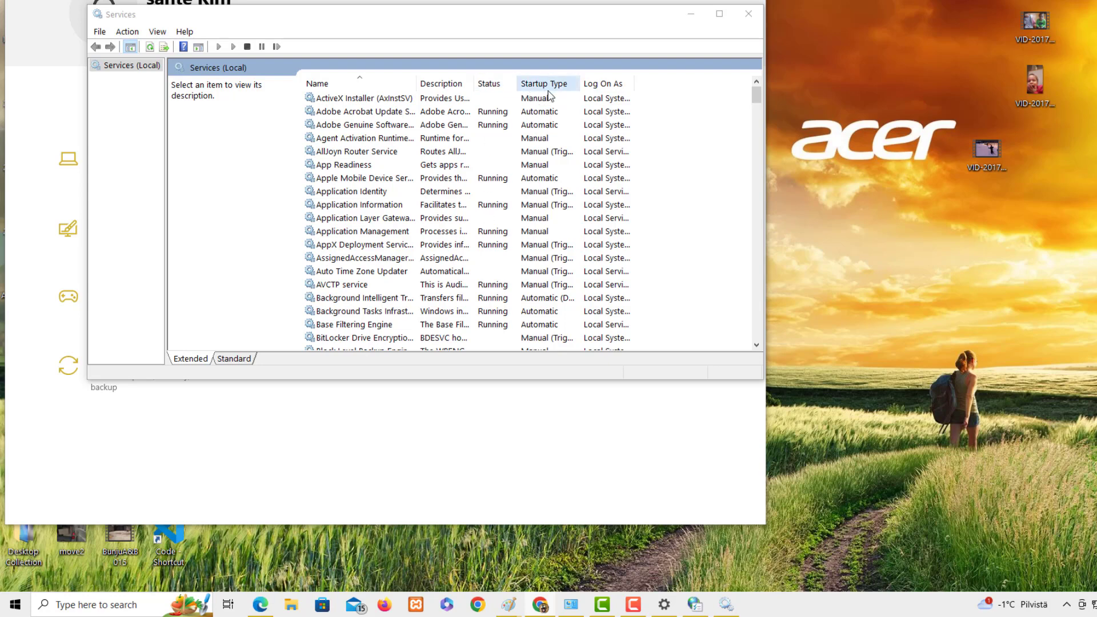
# - Locate the SysMain service in the services list and stop it
pyautogui.scroll(-2, 758, 95)
pyautogui.scroll(2, 759, 89)
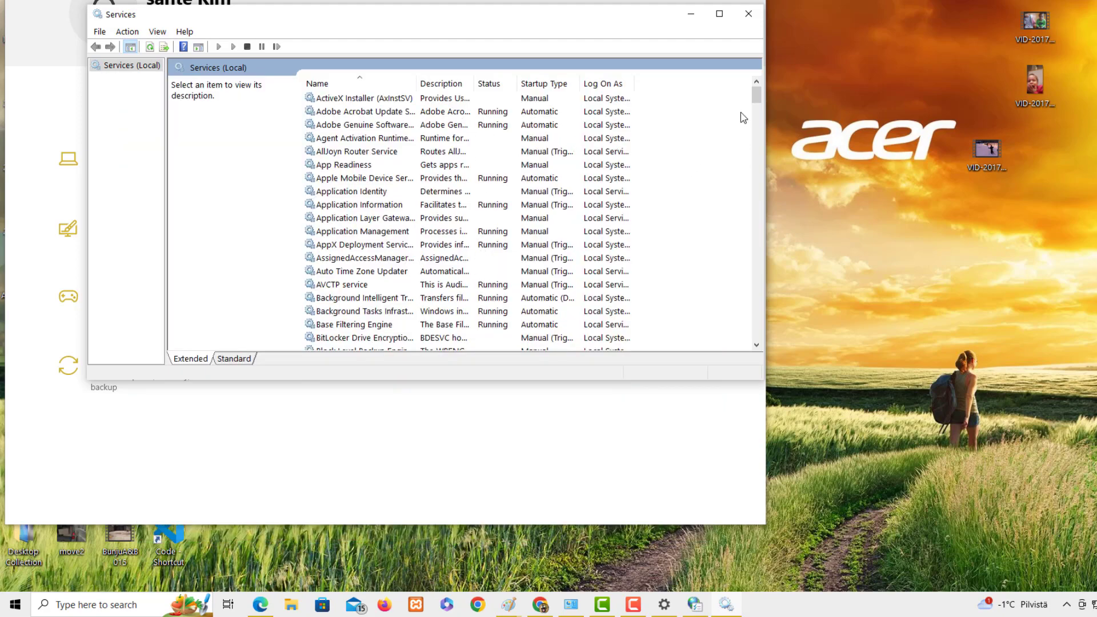
pyautogui.moveTo(761, 101); pyautogui.dragTo(602, 266)
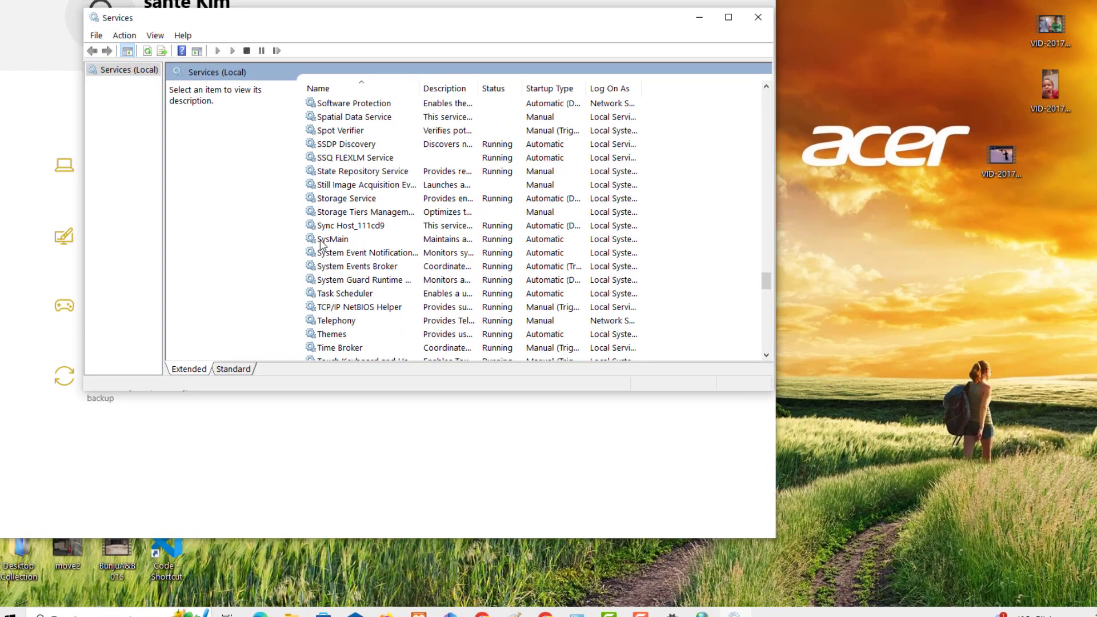
pyautogui.click(337, 232)
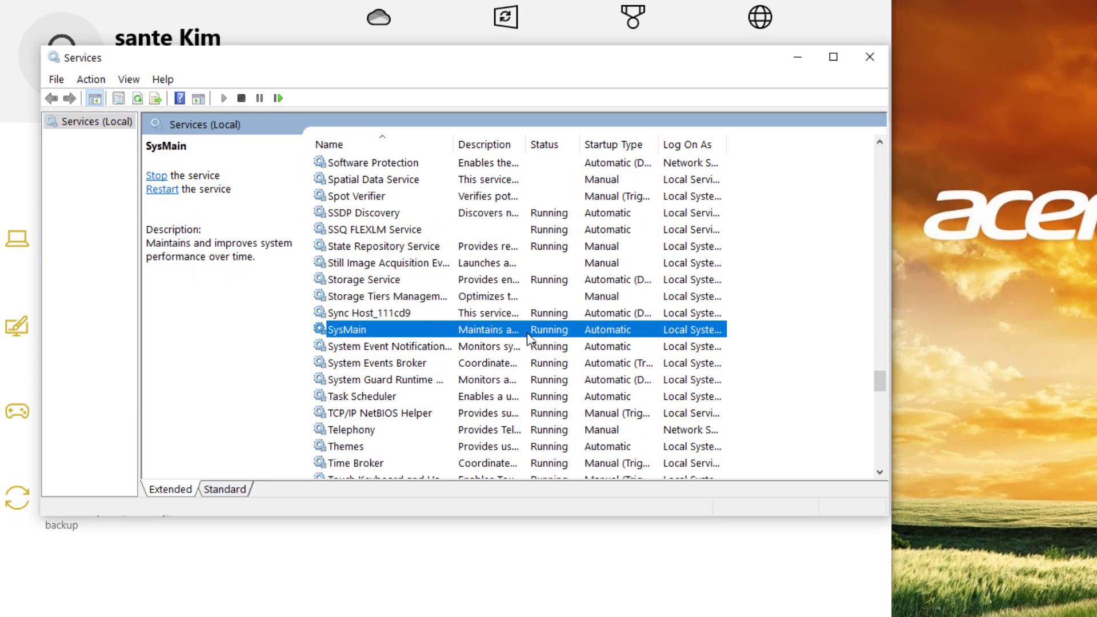
pyautogui.click(155, 177)
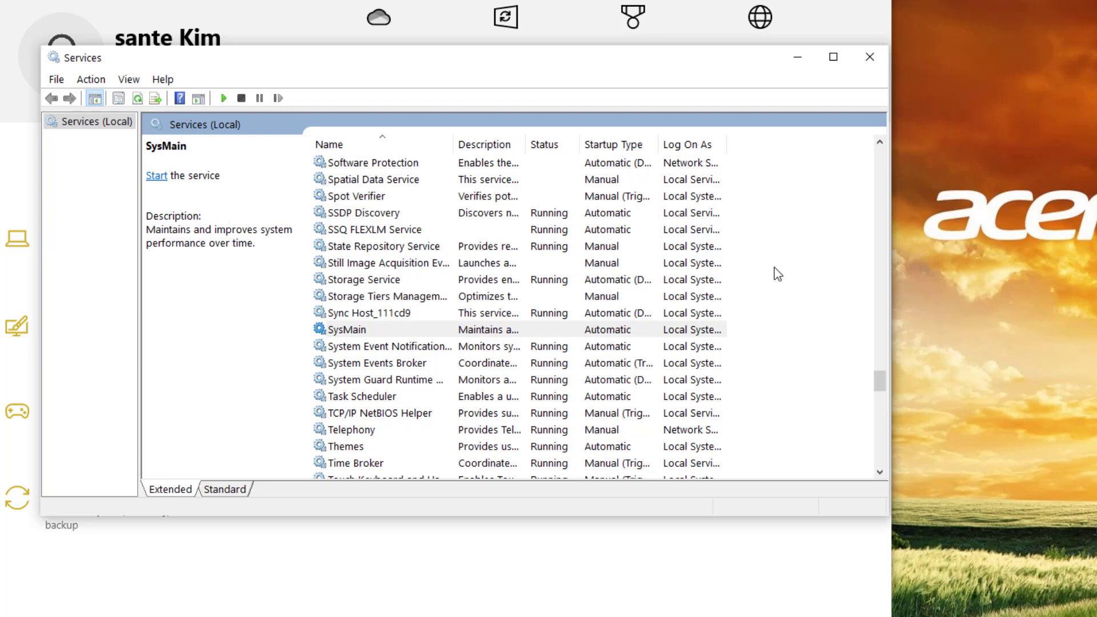
# - Set the SysMain service's startup type to Manual in its properties and apply the change
pyautogui.scroll(-1, 491, 417)
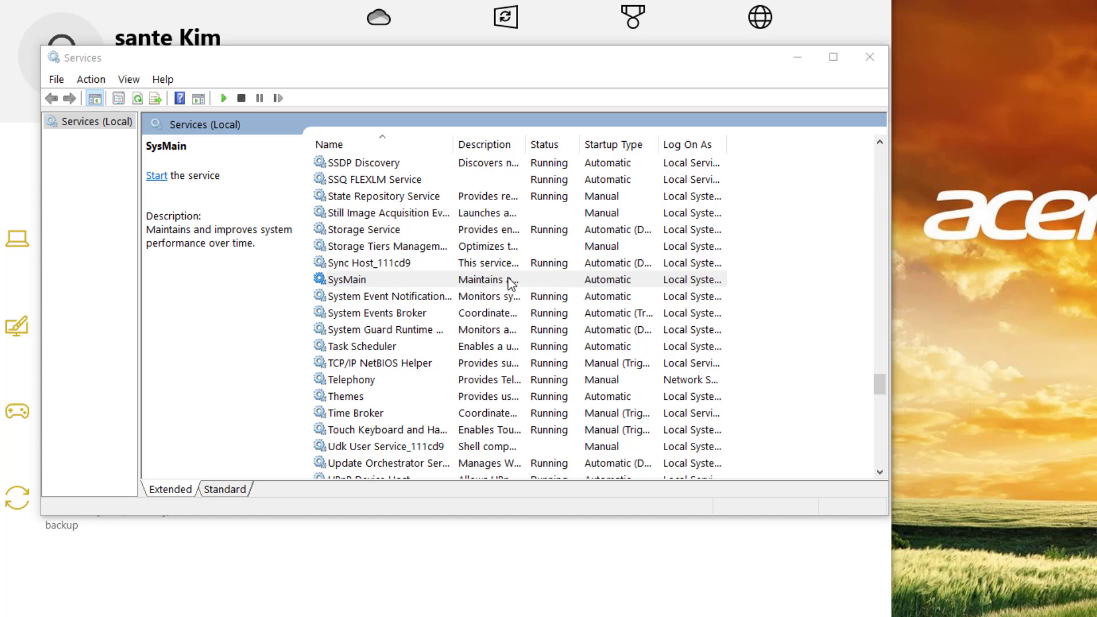
pyautogui.click(615, 285)
pyautogui.rightClick(576, 284)
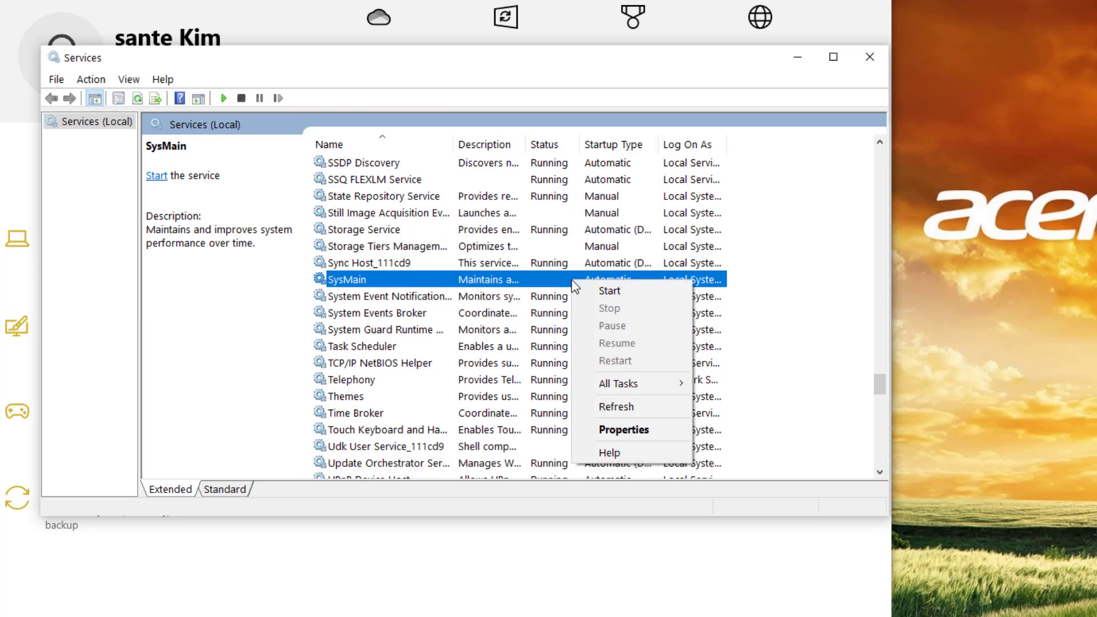
pyautogui.click(612, 430)
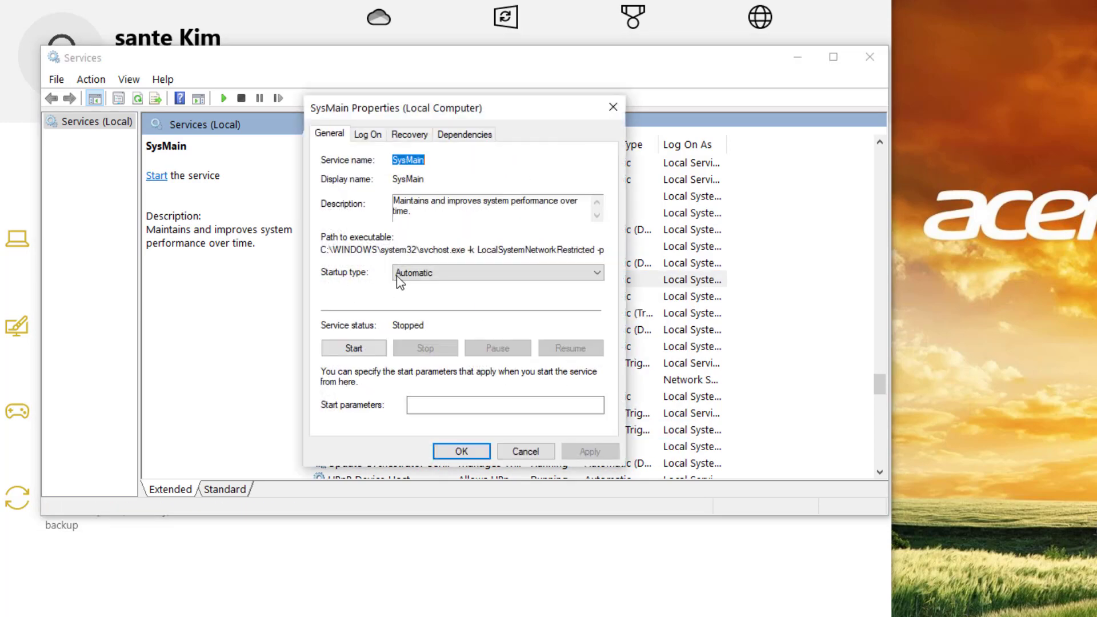
pyautogui.click(442, 275)
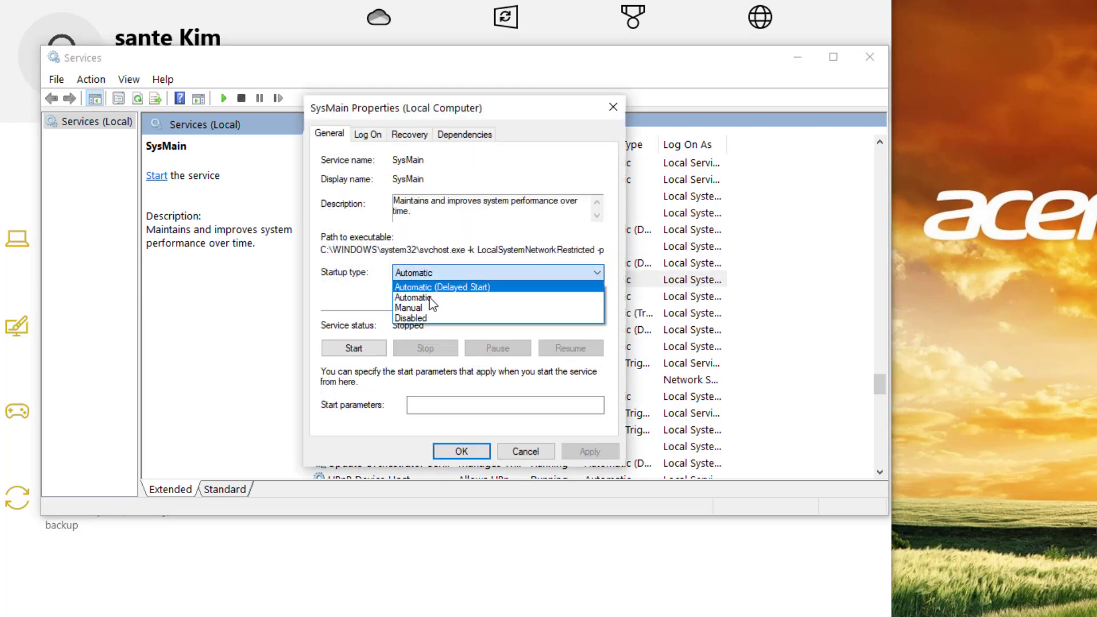
pyautogui.click(423, 308)
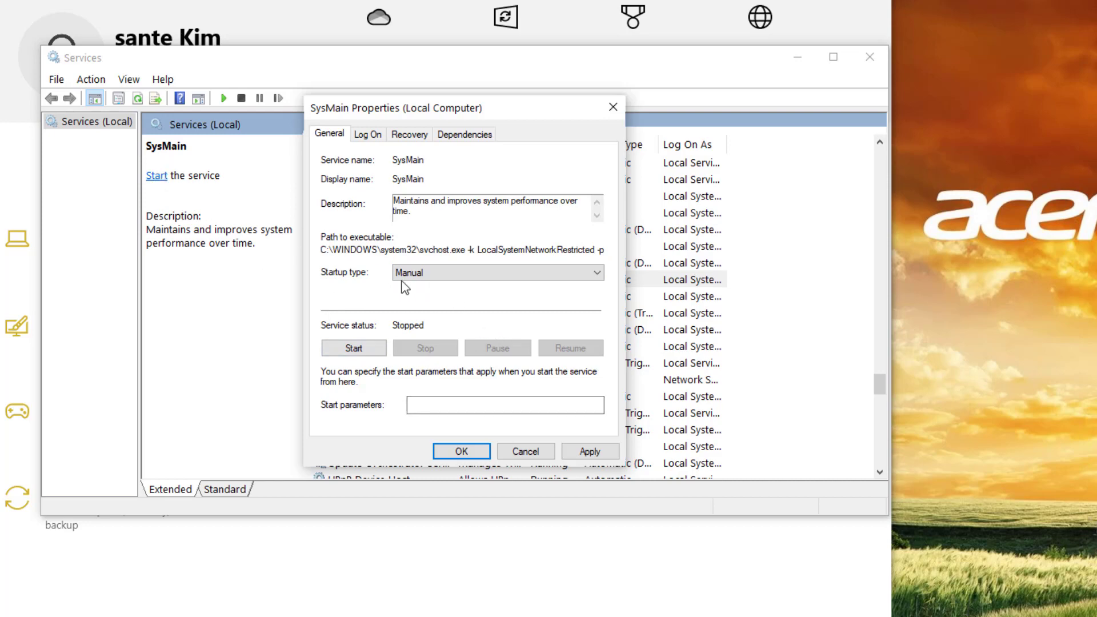
pyautogui.click(589, 451)
pyautogui.click(461, 451)
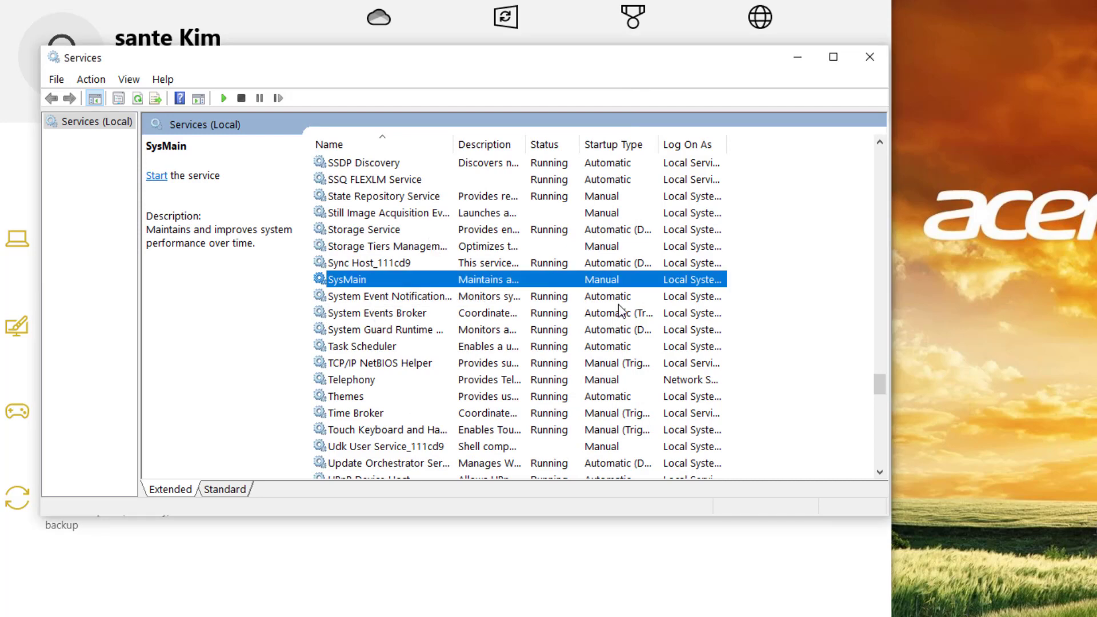
# - Find Task Manager through Windows search, open it and close it again
pyautogui.click(1016, 478)
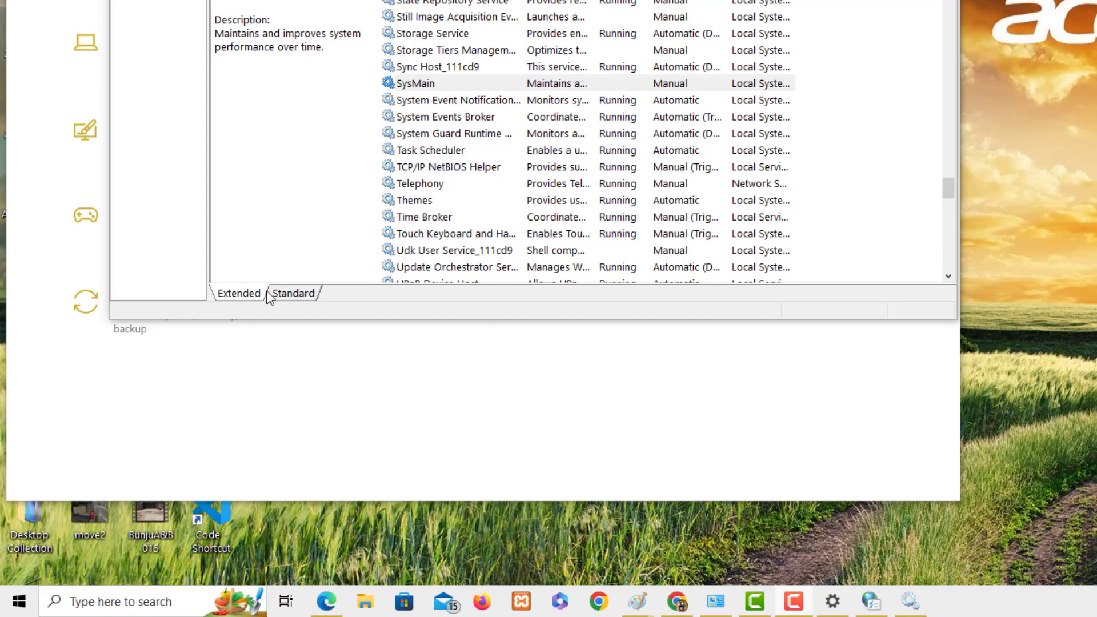
pyautogui.click(131, 598)
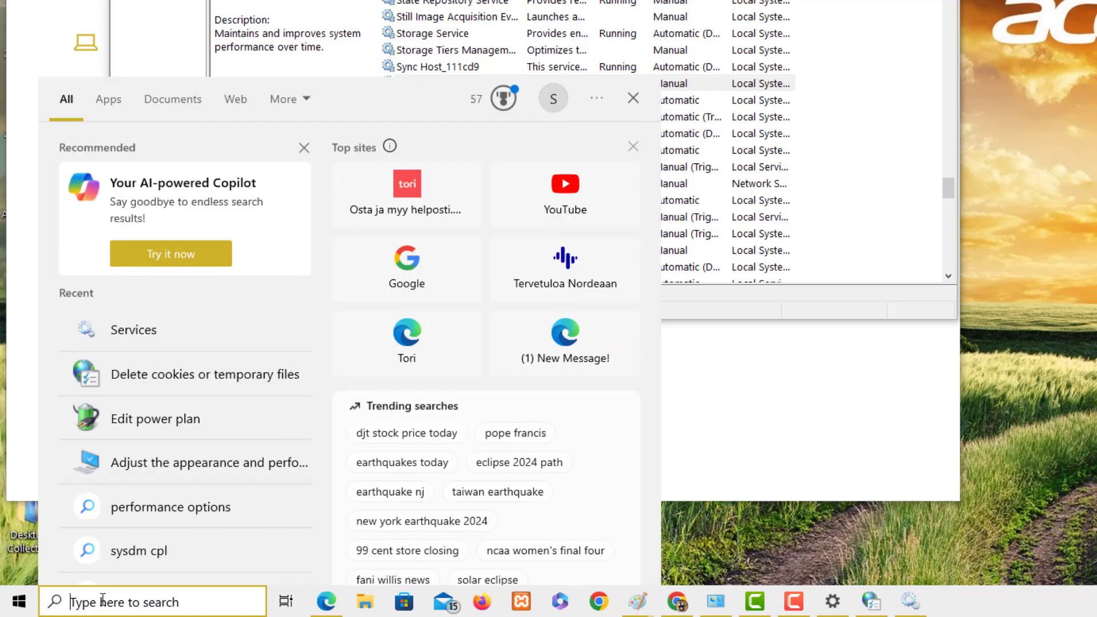
pyautogui.write('Task m')
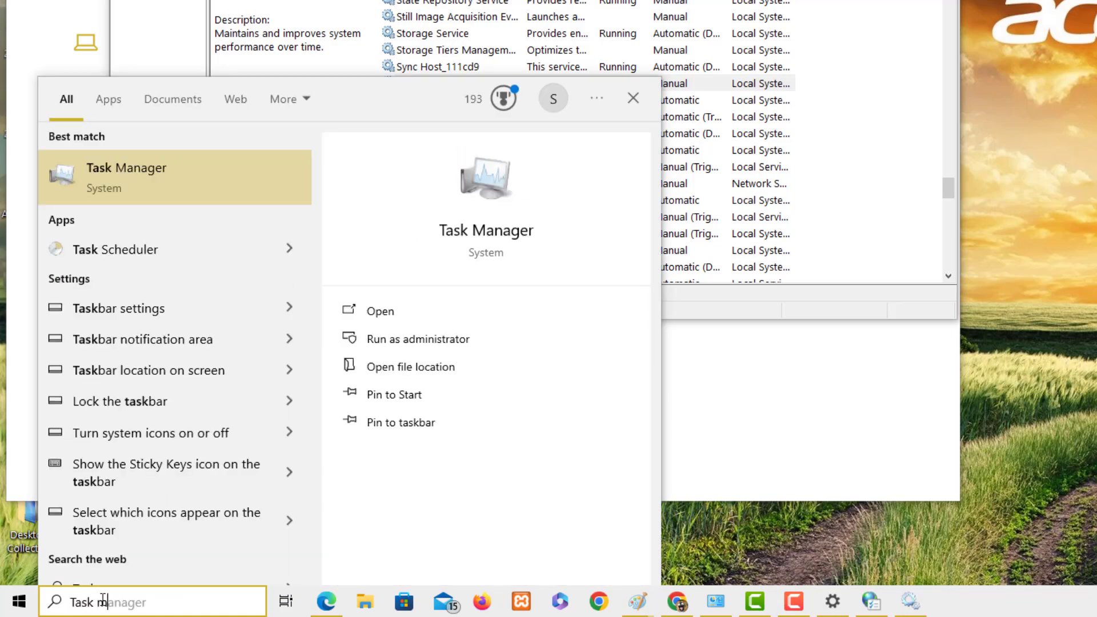
pyautogui.write('anager')
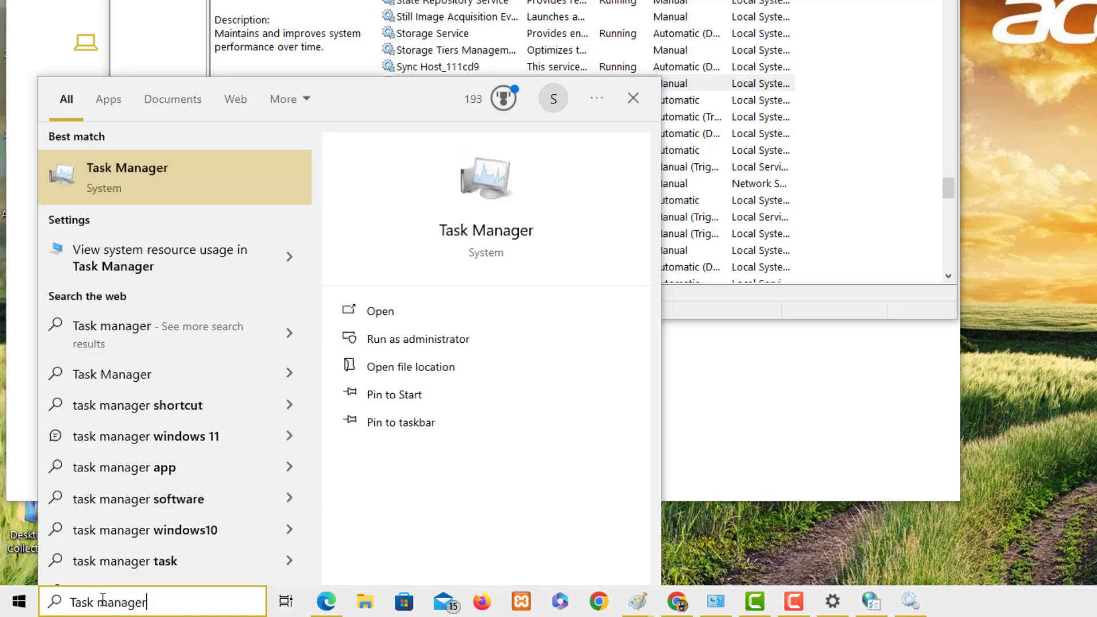
pyautogui.click(217, 183)
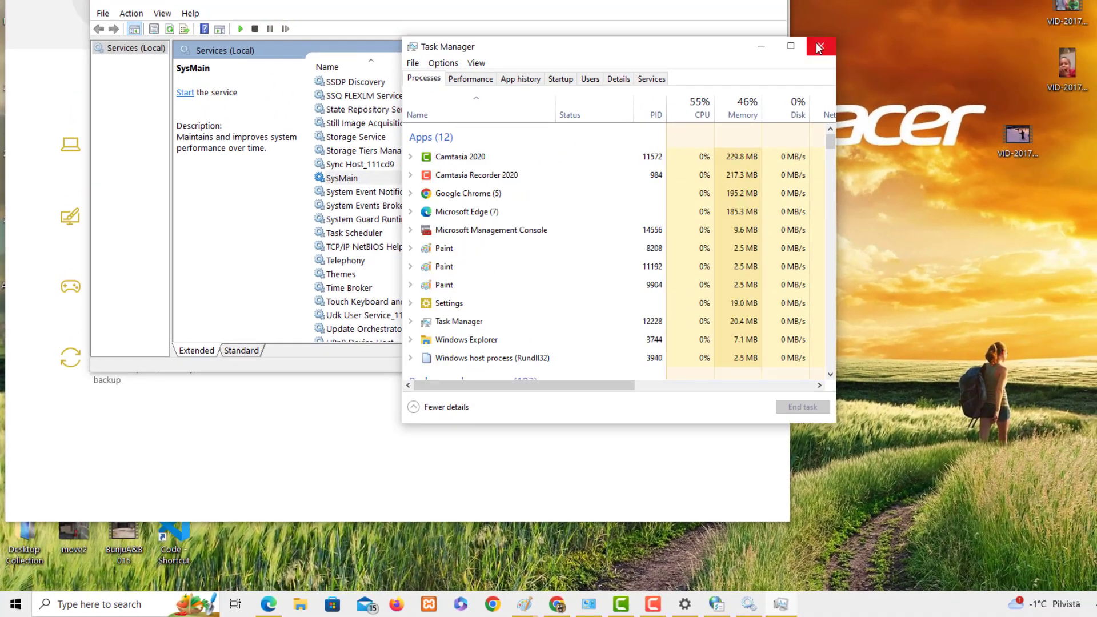
pyautogui.click(859, 18)
# - Open Task Manager from the taskbar's own options and move its window over the Services console
pyautogui.rightClick(776, 592)
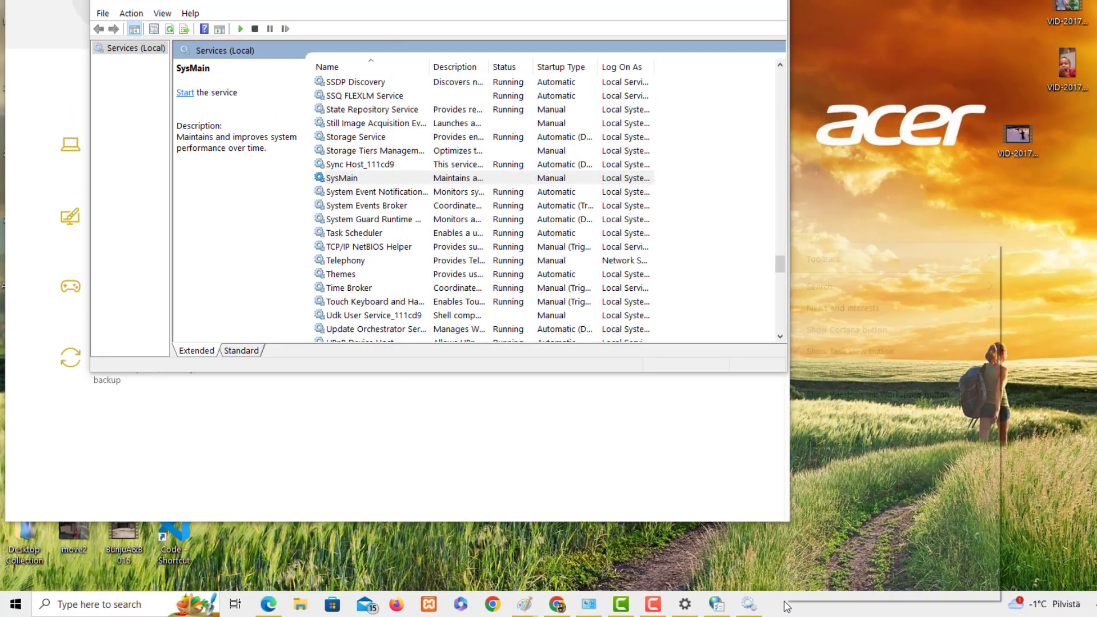
pyautogui.rightClick(776, 589)
pyautogui.rightClick(101, 609)
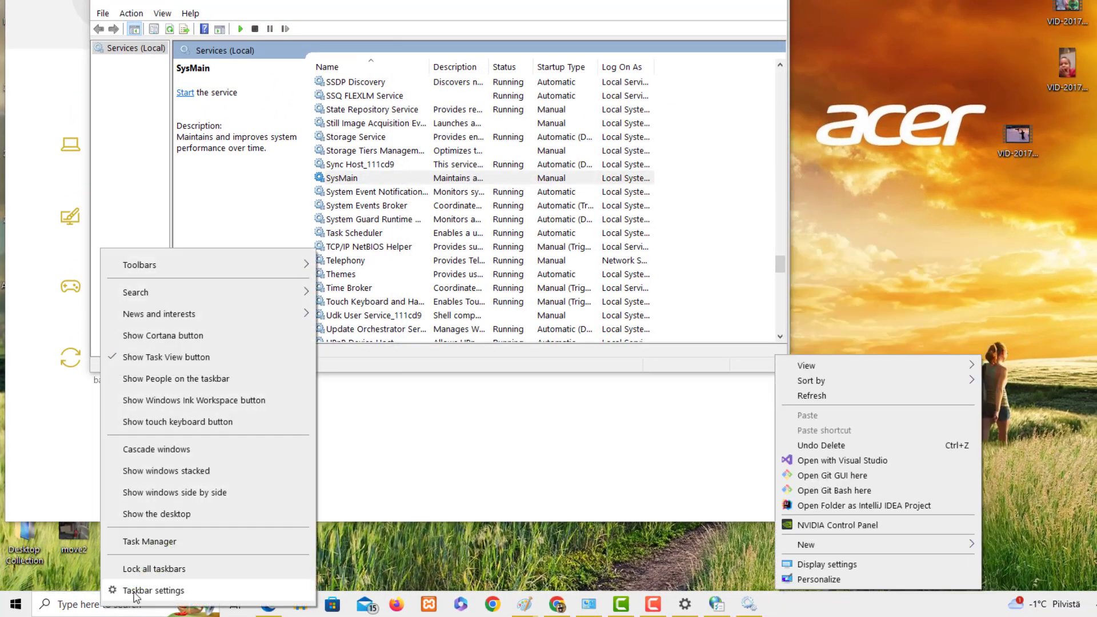
pyautogui.click(144, 547)
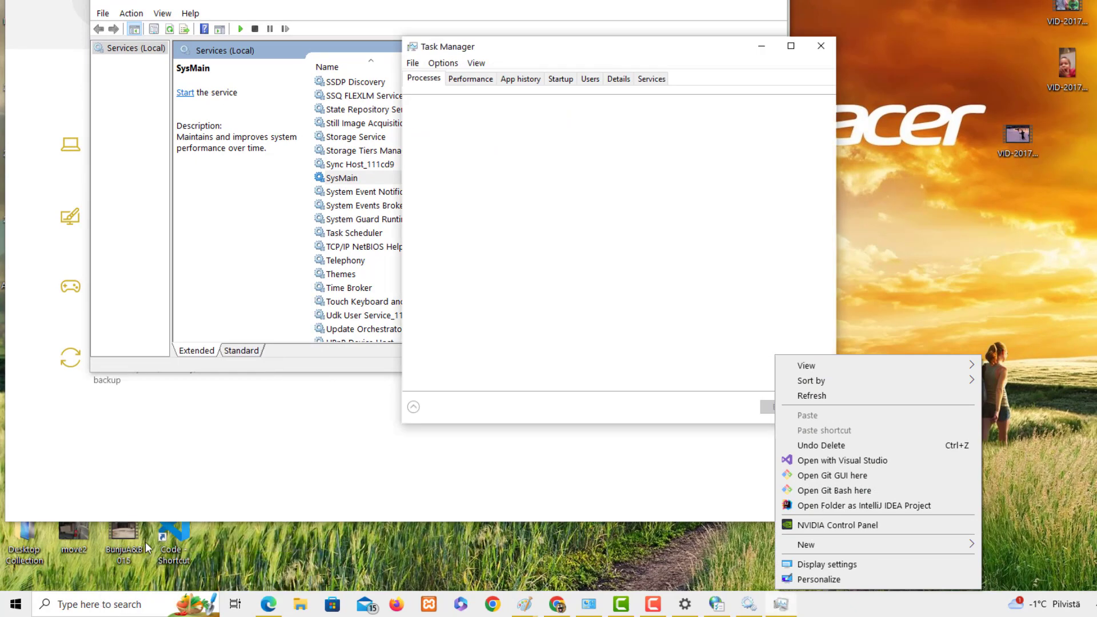
pyautogui.click(922, 307)
pyautogui.moveTo(637, 51); pyautogui.dragTo(381, 79)
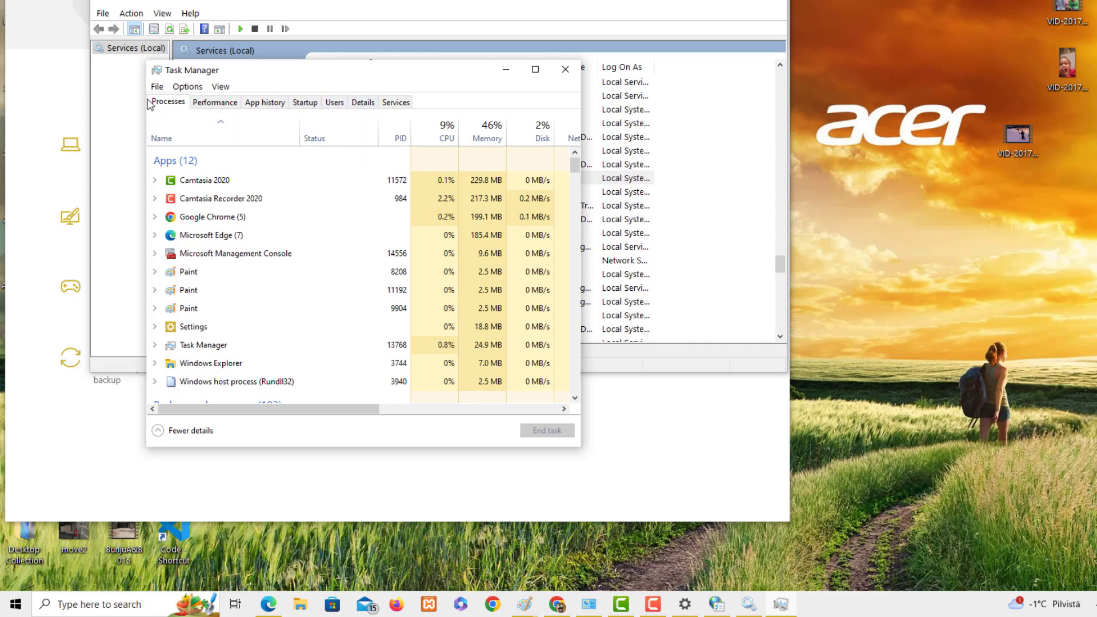
# - Review the CPU performance graph and the app history in Task Manager, moving its window clear for viewing
pyautogui.click(215, 103)
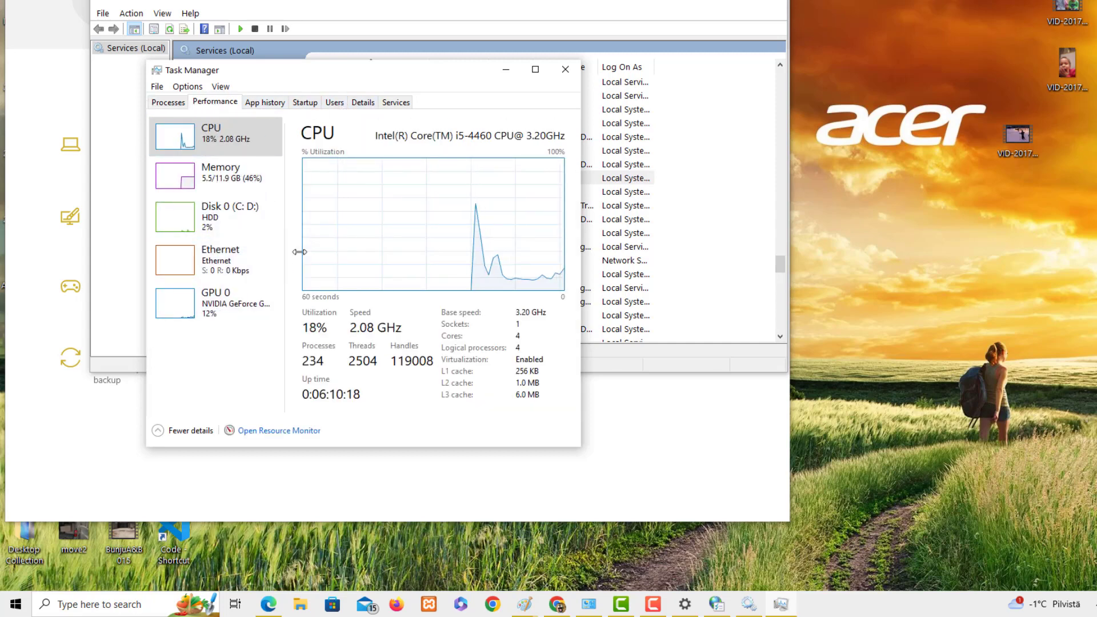
pyautogui.moveTo(326, 78); pyautogui.dragTo(516, 31)
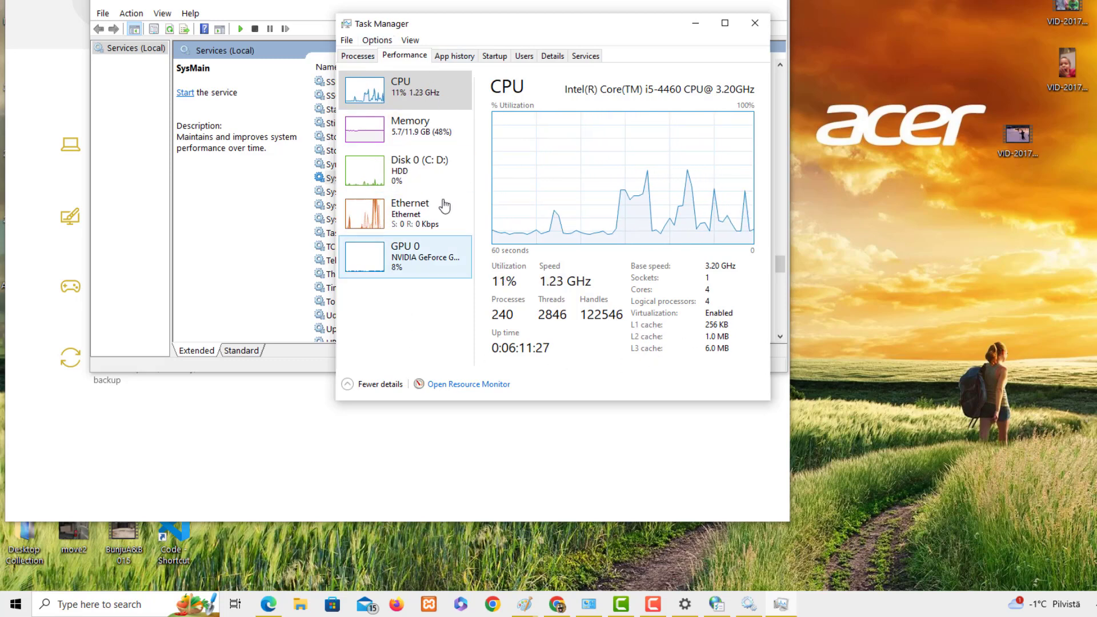
pyautogui.click(455, 57)
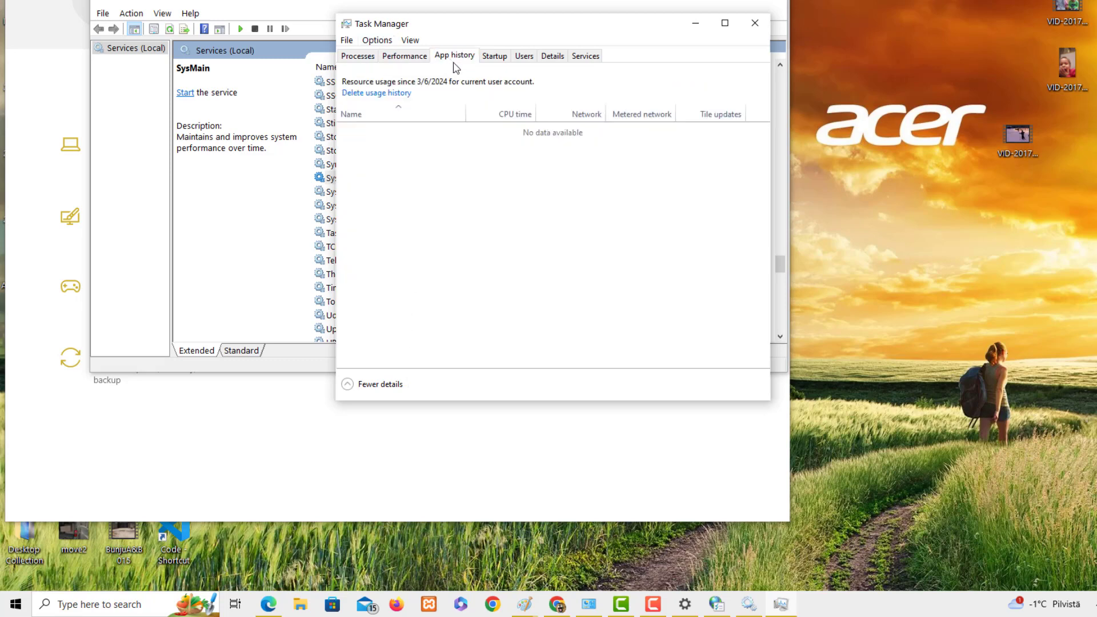
# - Look through Task Manager's list of startup programs and disable µTorrent Web
pyautogui.click(493, 57)
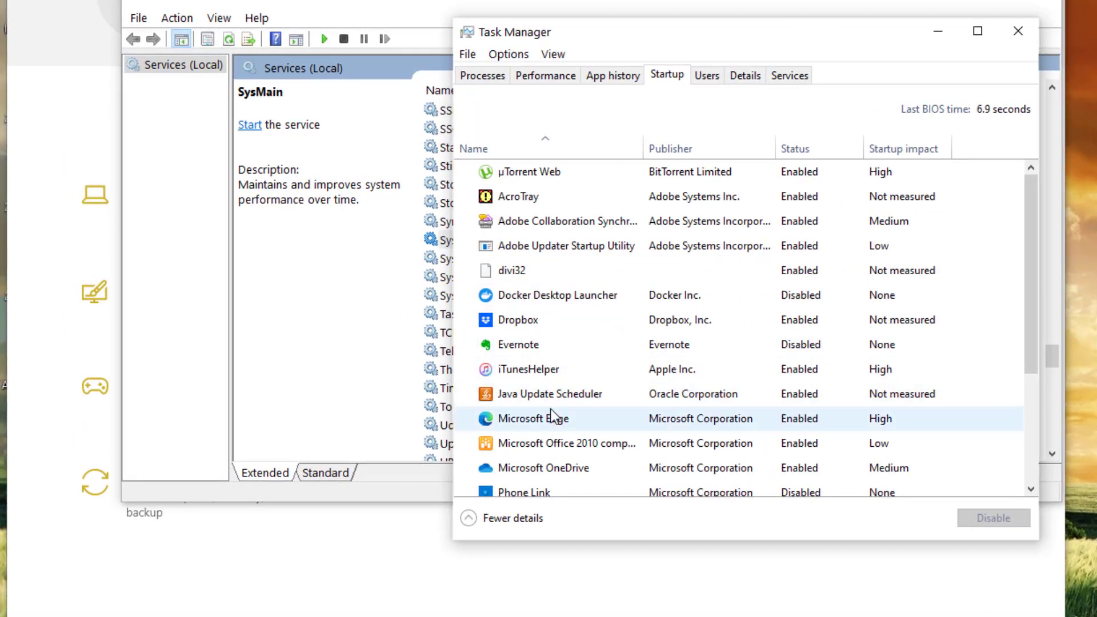
pyautogui.scroll(-1, 408, 314)
pyautogui.scroll(-2, 551, 423)
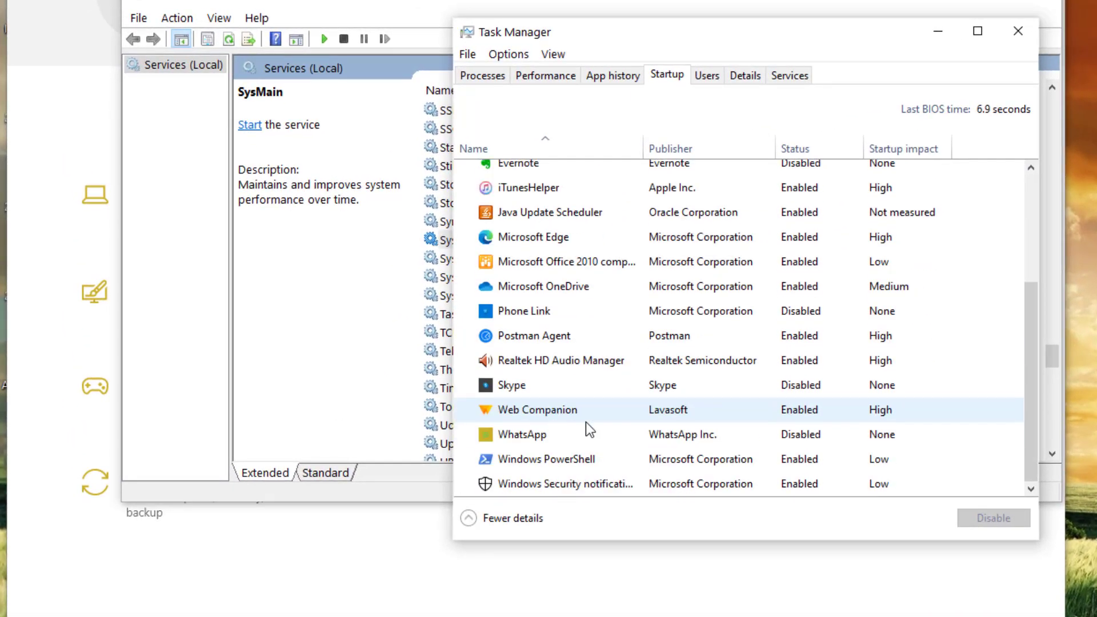
pyautogui.scroll(2, 690, 421)
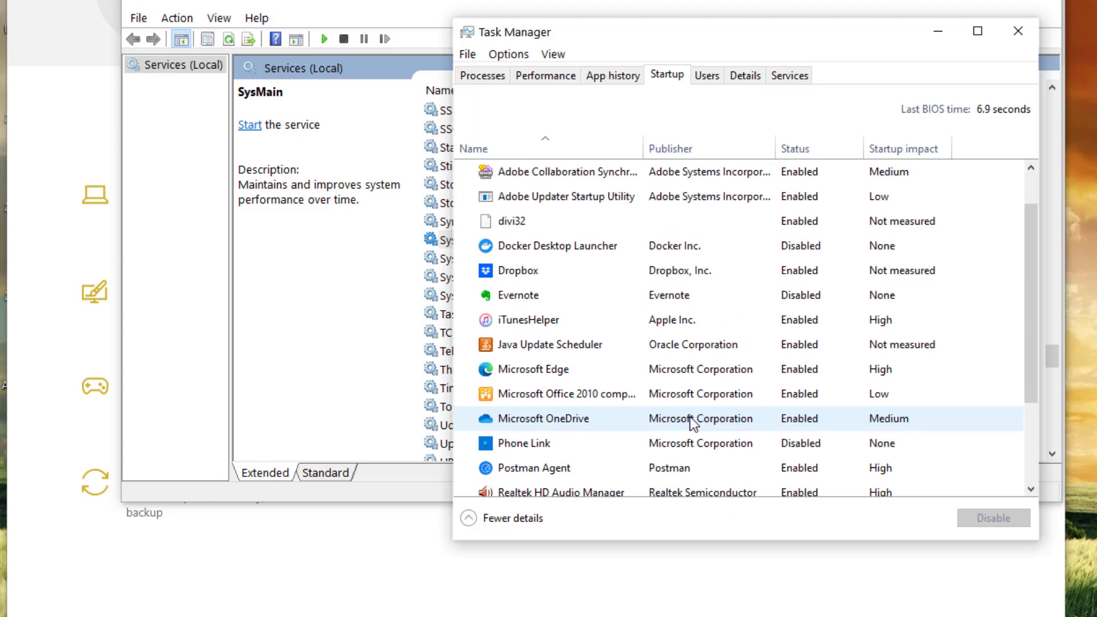
pyautogui.scroll(2, 690, 421)
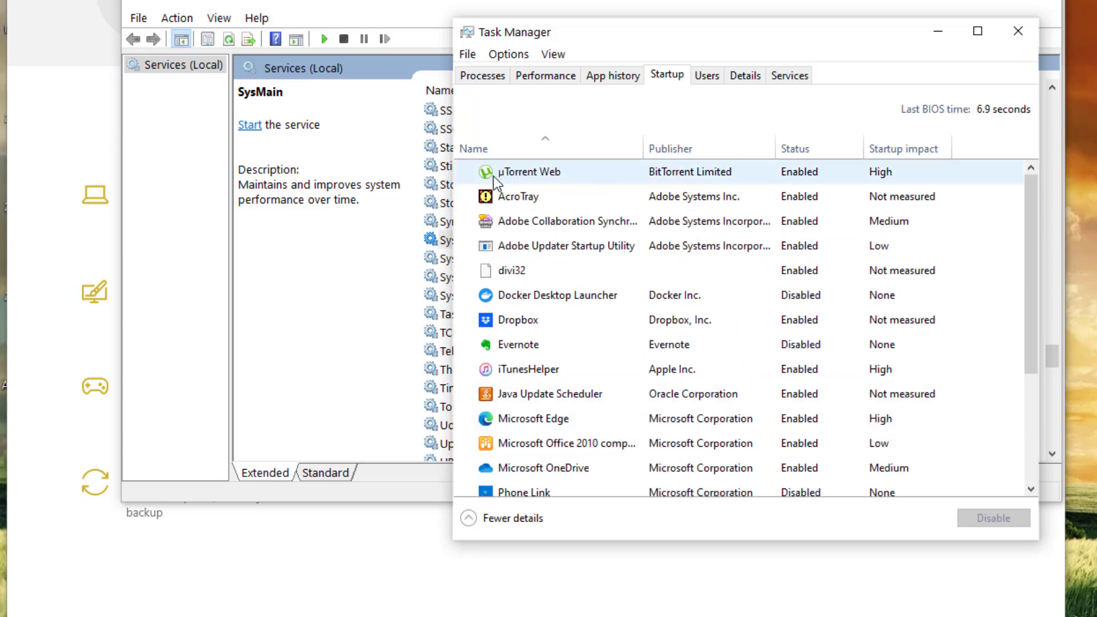
pyautogui.rightClick(665, 171)
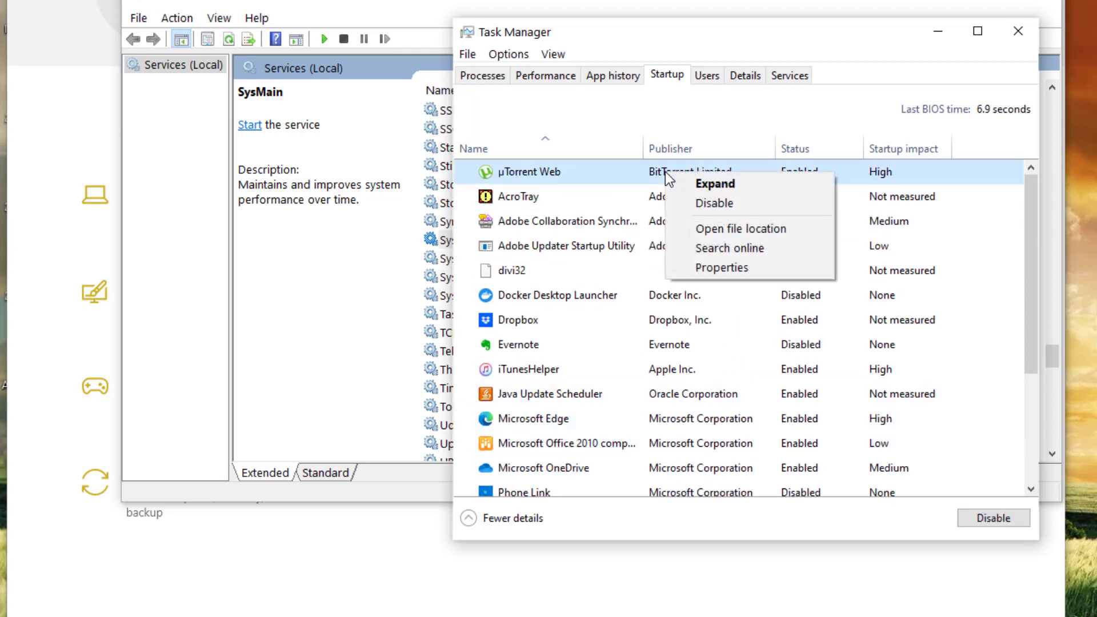
pyautogui.click(715, 203)
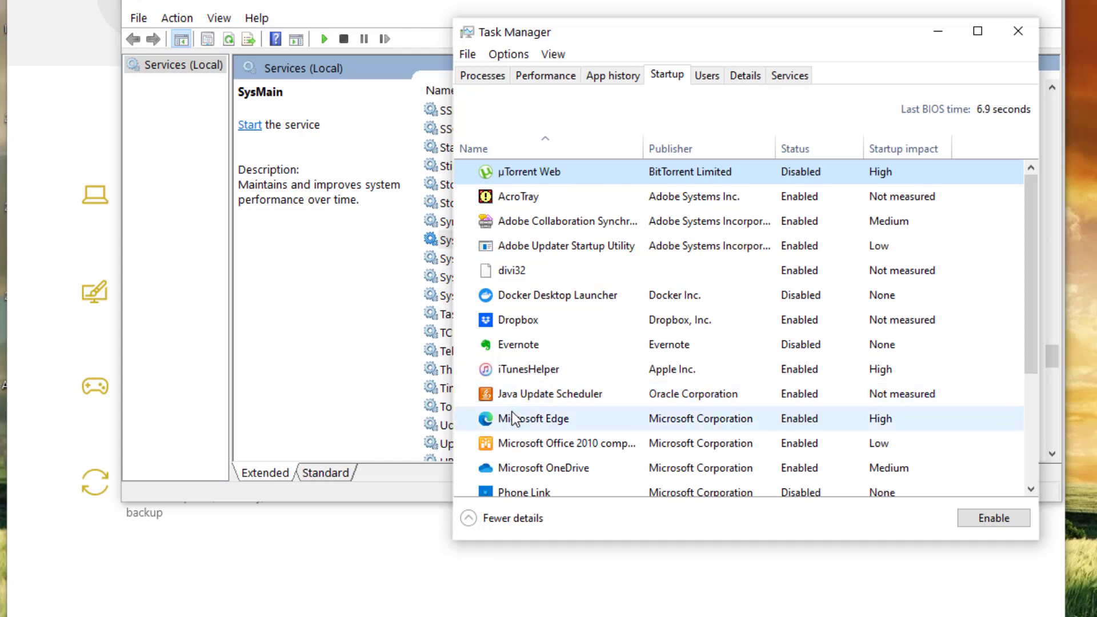
# - Disable iTunesHelper and Microsoft Edge in the list of startup programs
pyautogui.rightClick(529, 372)
pyautogui.click(586, 384)
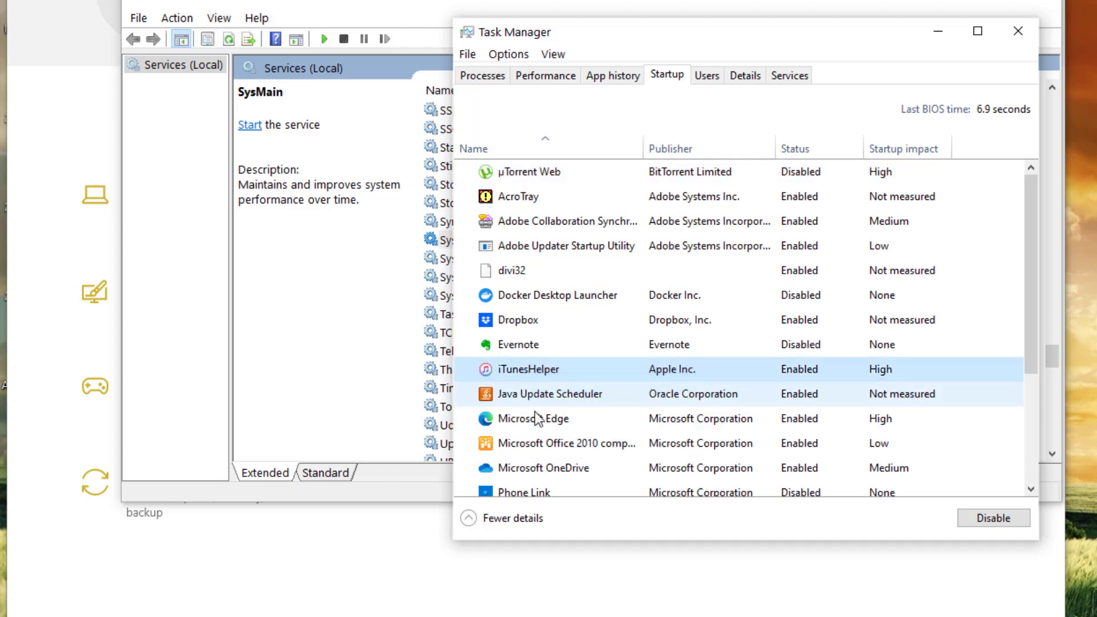
pyautogui.scroll(-1, 670, 434)
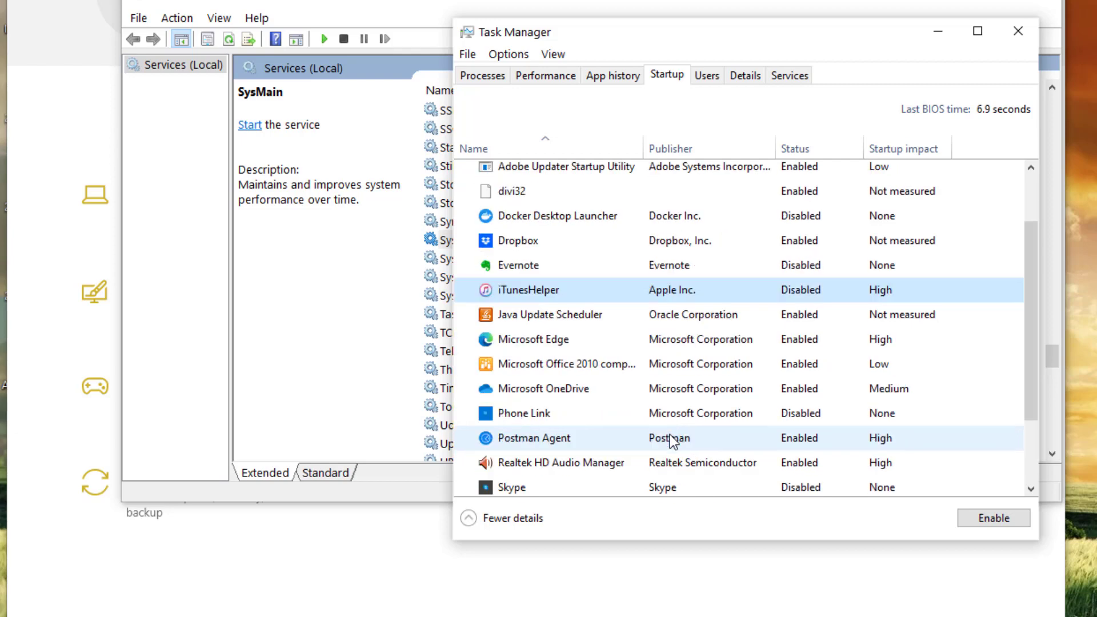
pyautogui.rightClick(529, 343)
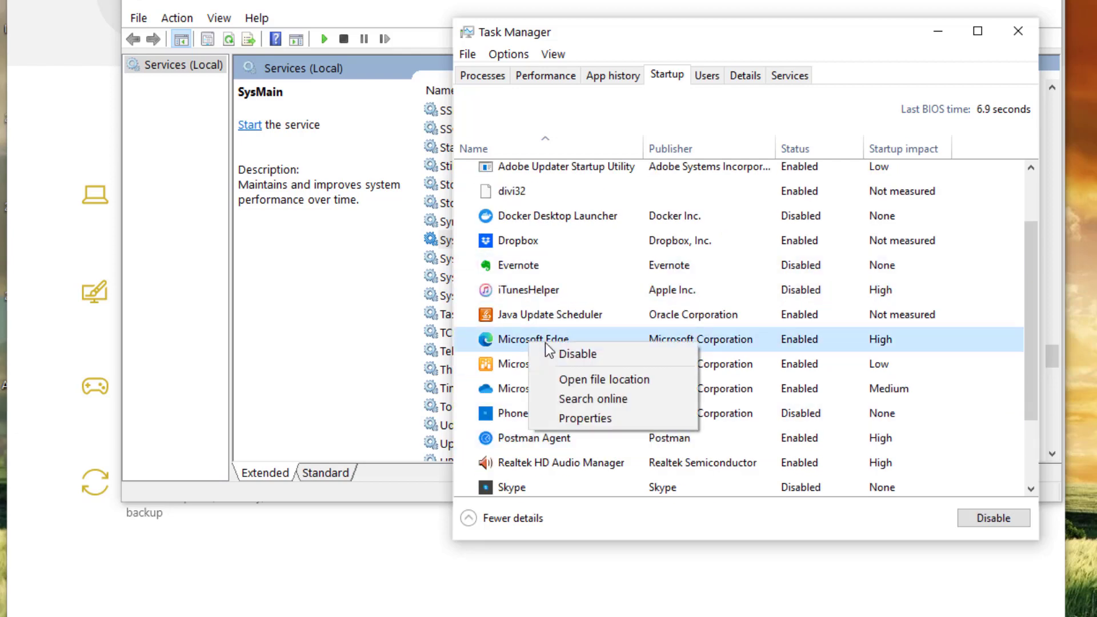
pyautogui.click(580, 354)
# - Inspect the status of the WhatsApp, Skype and Realtek HD Audio Manager entries among the startup programs
pyautogui.scroll(-2, 523, 444)
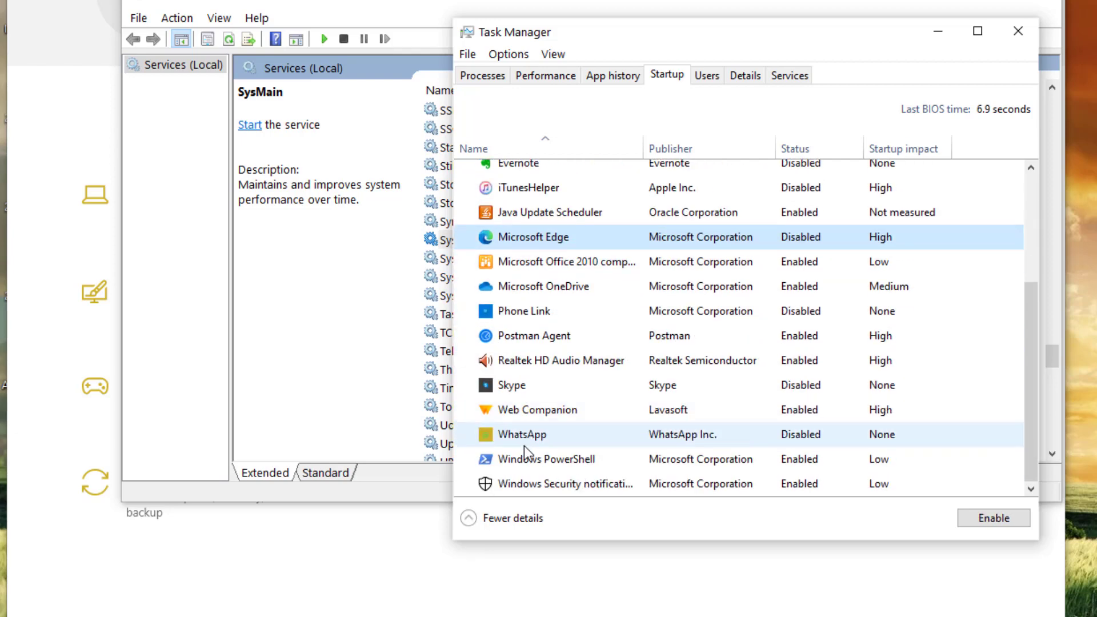
pyautogui.click(823, 449)
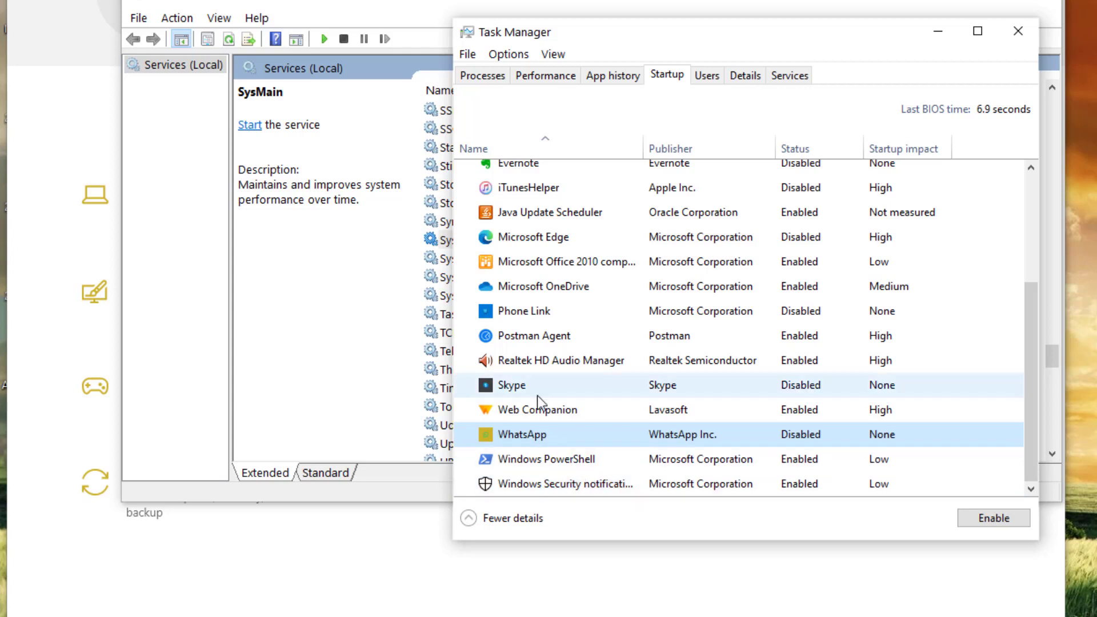
pyautogui.rightClick(521, 386)
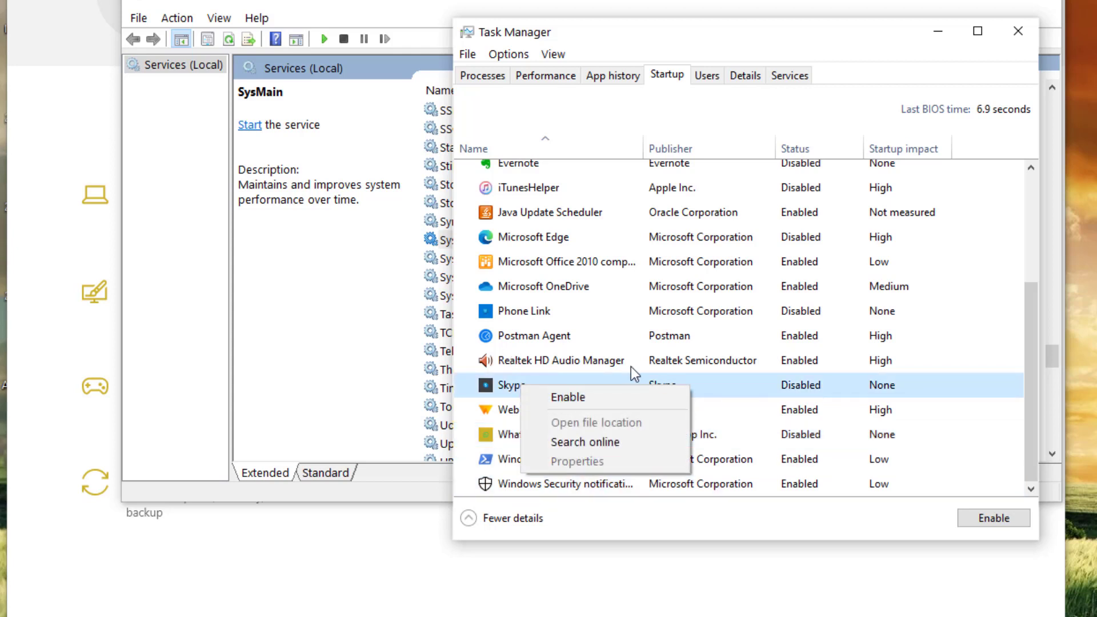
pyautogui.click(729, 366)
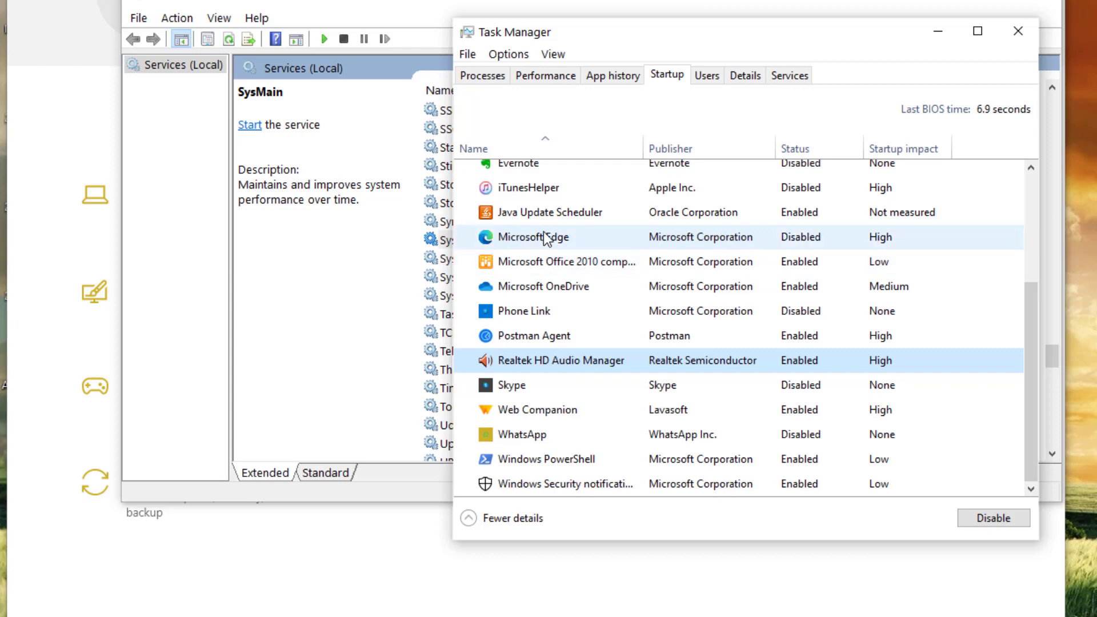
# - Disable the divi32 entry in the list of startup programs
pyautogui.scroll(3, 575, 309)
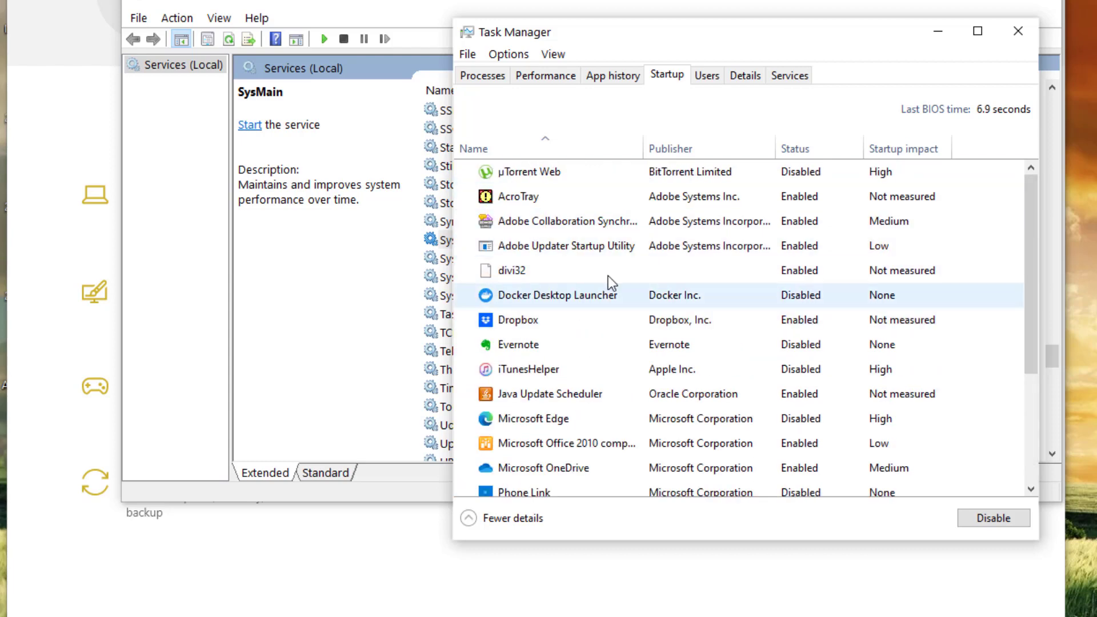
pyautogui.rightClick(550, 268)
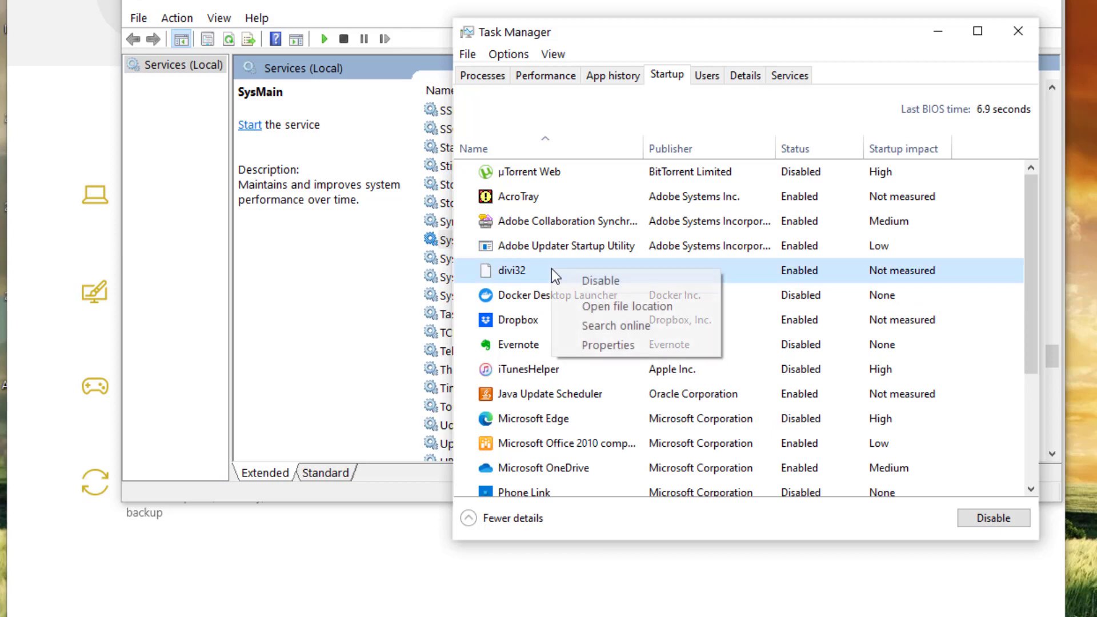
pyautogui.click(602, 280)
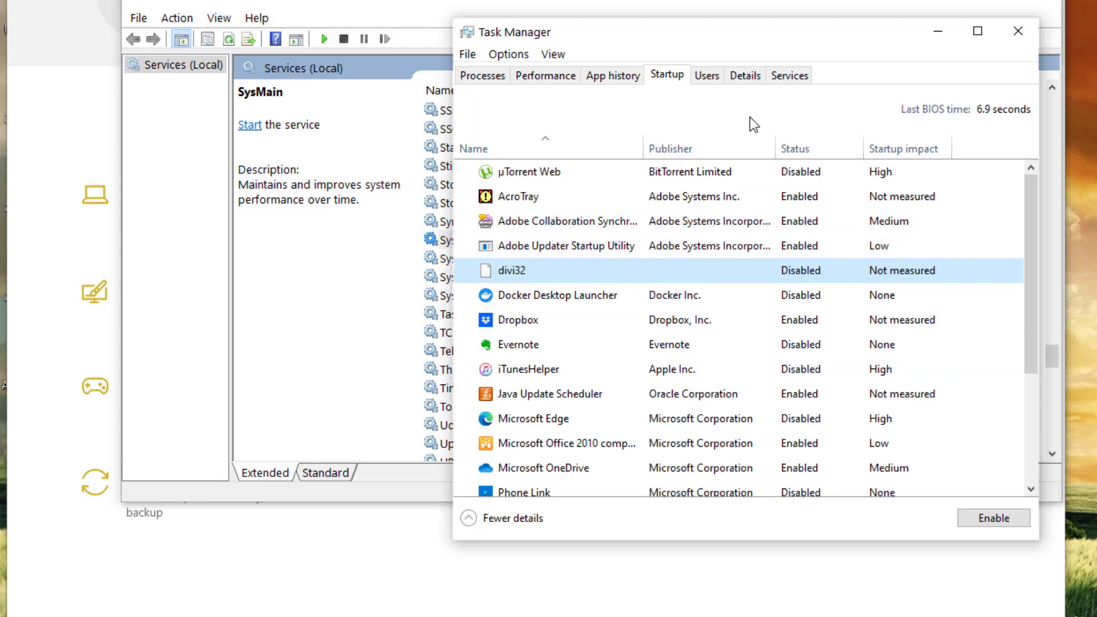
# - Review per-user resource usage and the detailed process list in Task Manager, and select a chrome.exe process
pyautogui.click(715, 77)
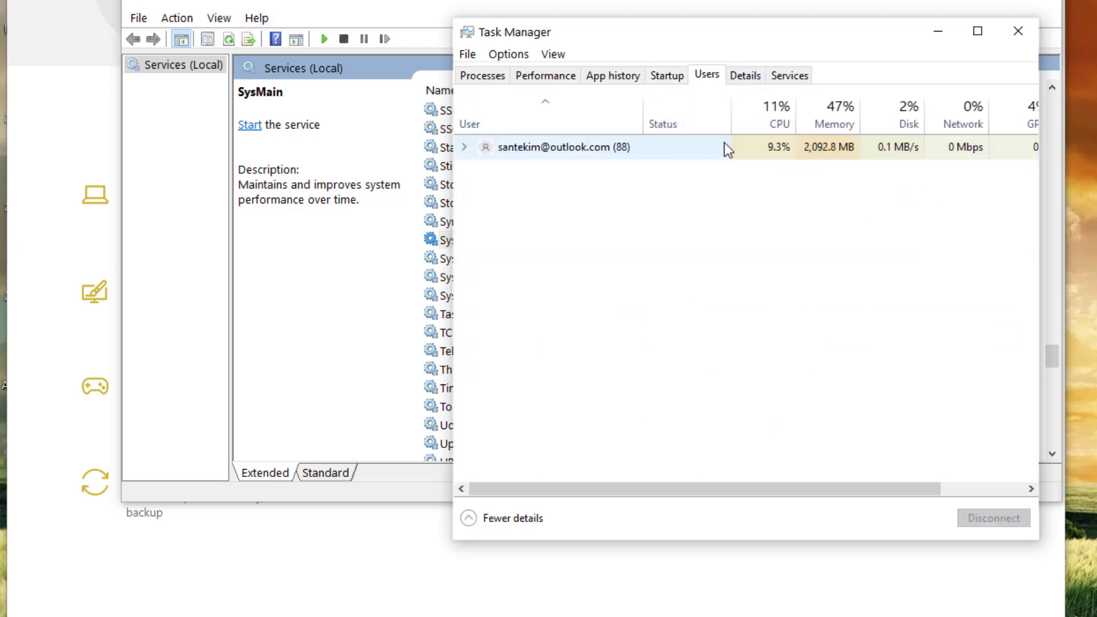
pyautogui.click(743, 76)
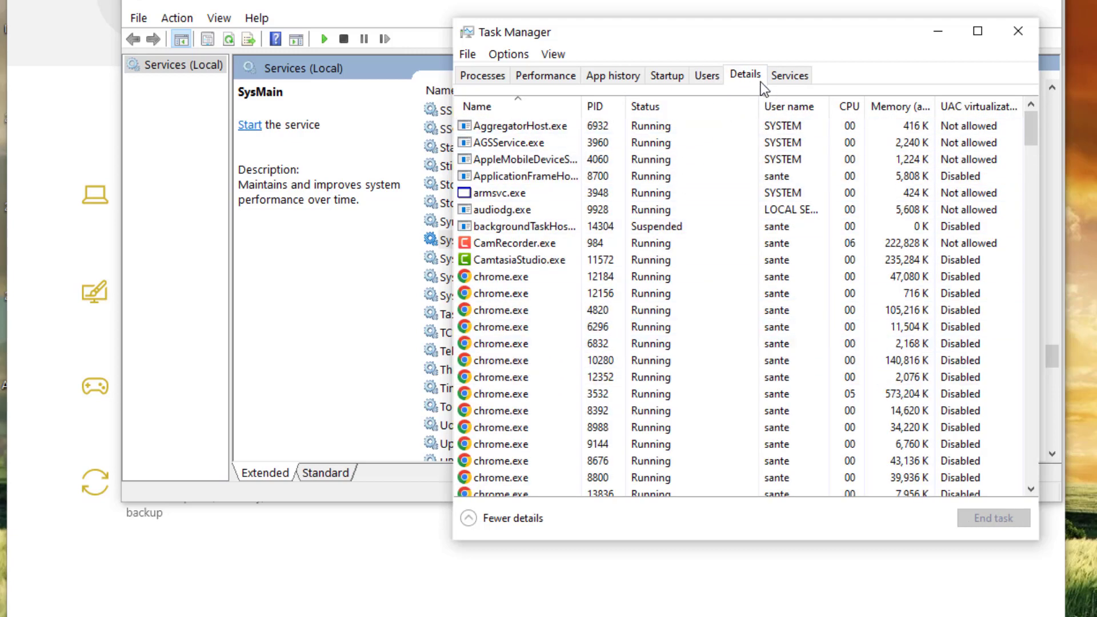
pyautogui.scroll(-12, 550, 365)
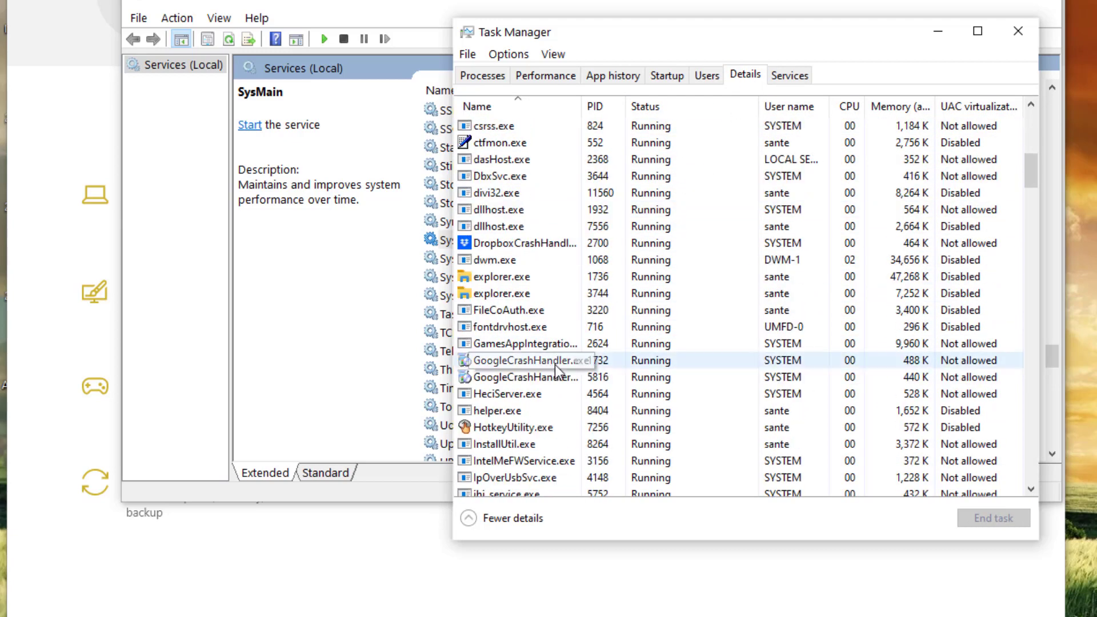
pyautogui.scroll(8, 634, 457)
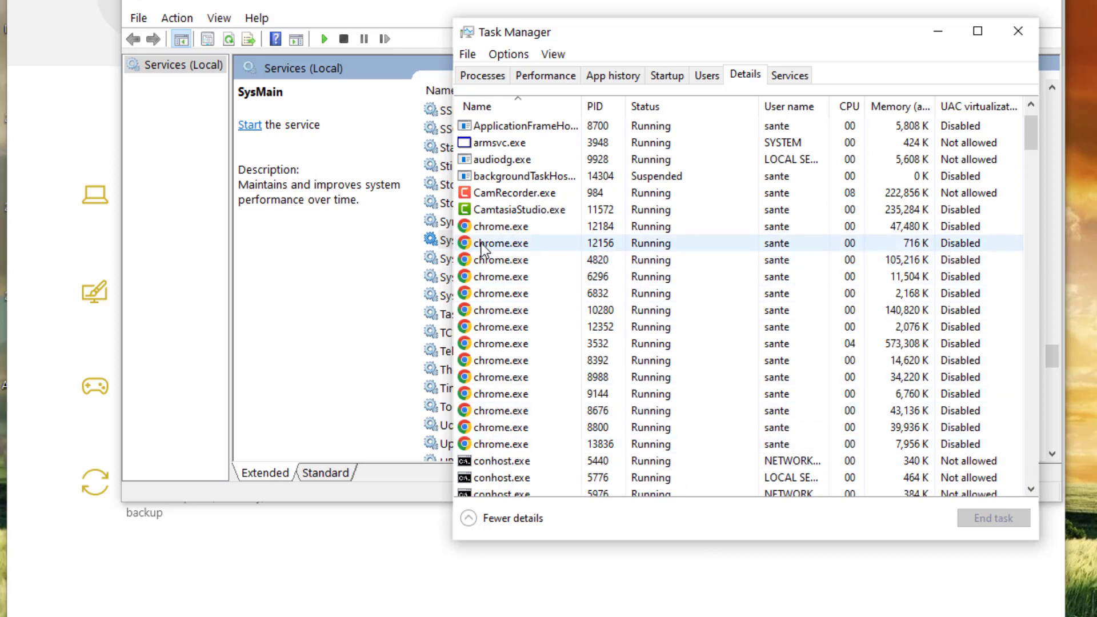
pyautogui.click(598, 227)
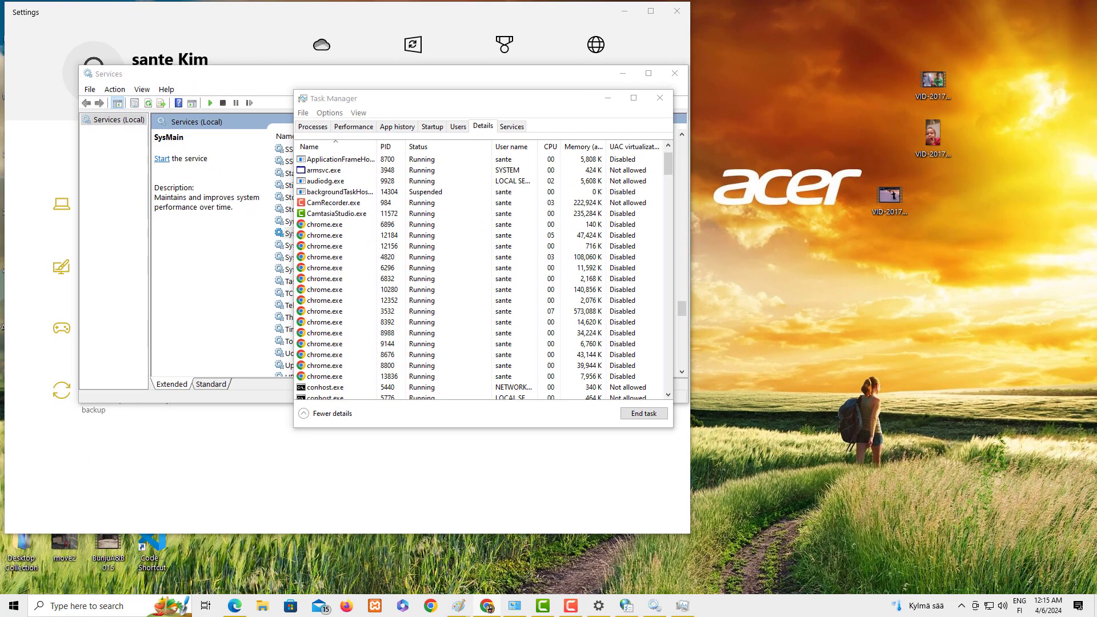
# - Switch to Google Chrome, move its window below the Task Manager title area and open two additional blank tabs
pyautogui.click(486, 606)
pyautogui.moveTo(829, 177); pyautogui.dragTo(445, 212)
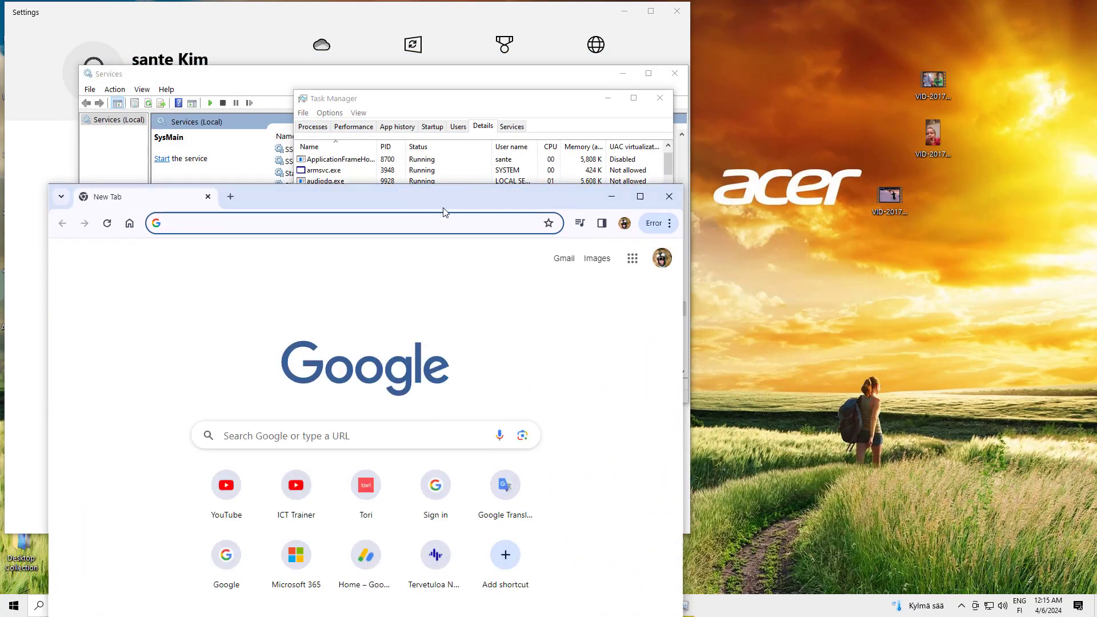
pyautogui.click(231, 197)
pyautogui.click(378, 197)
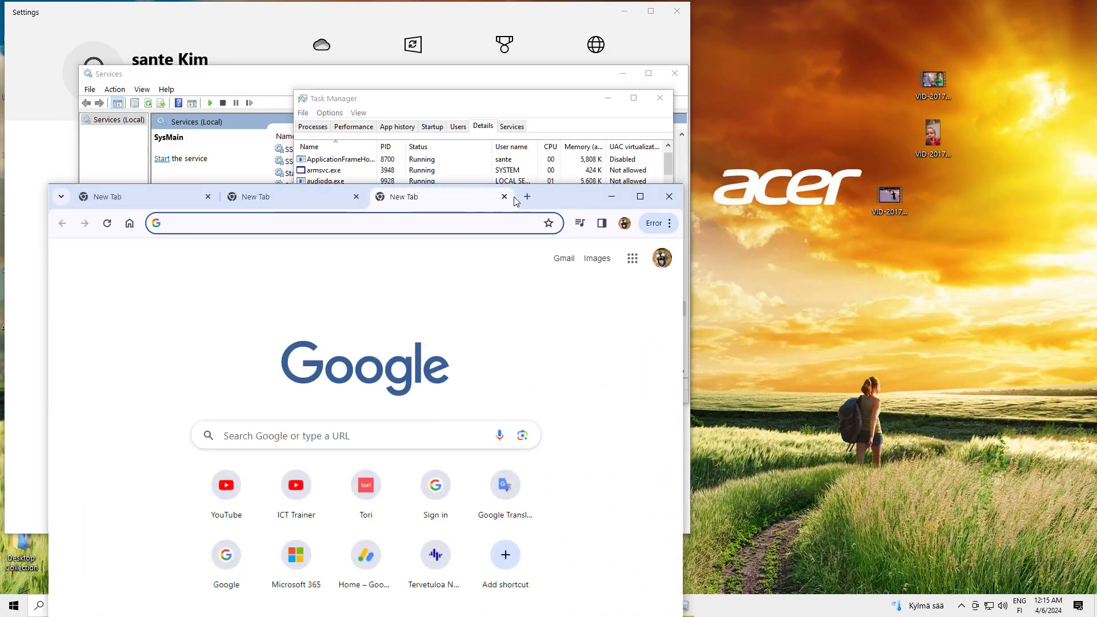
# - Detach and close the third blank Chrome tab and move the Chrome window clear of Task Manager's process list
pyautogui.moveTo(404, 196); pyautogui.dragTo(487, 236)
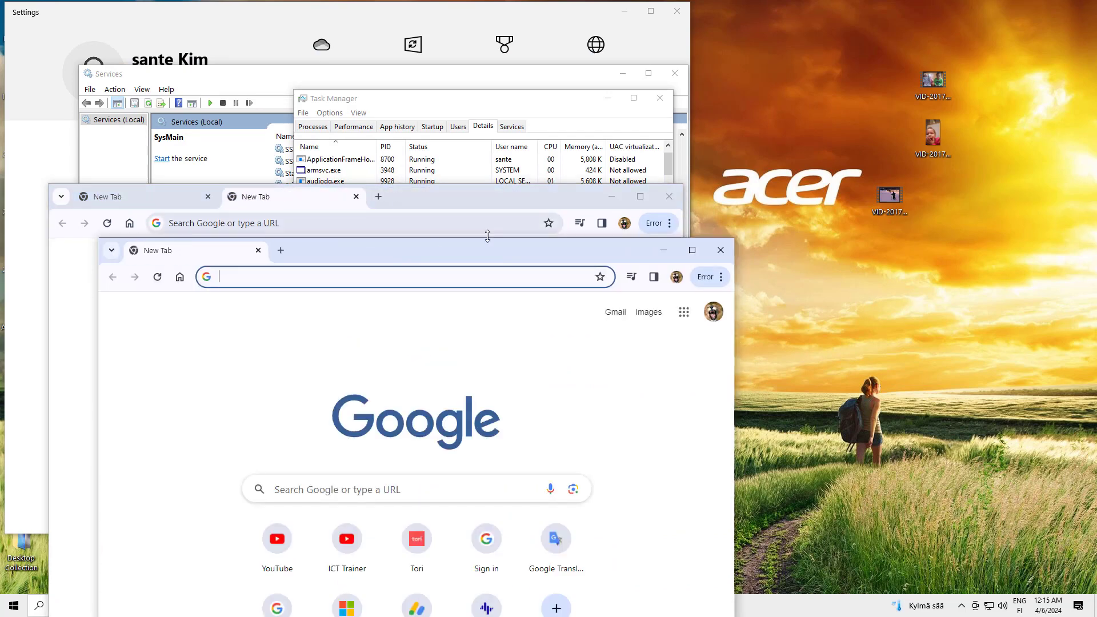
pyautogui.click(720, 251)
pyautogui.moveTo(514, 200); pyautogui.dragTo(901, 134)
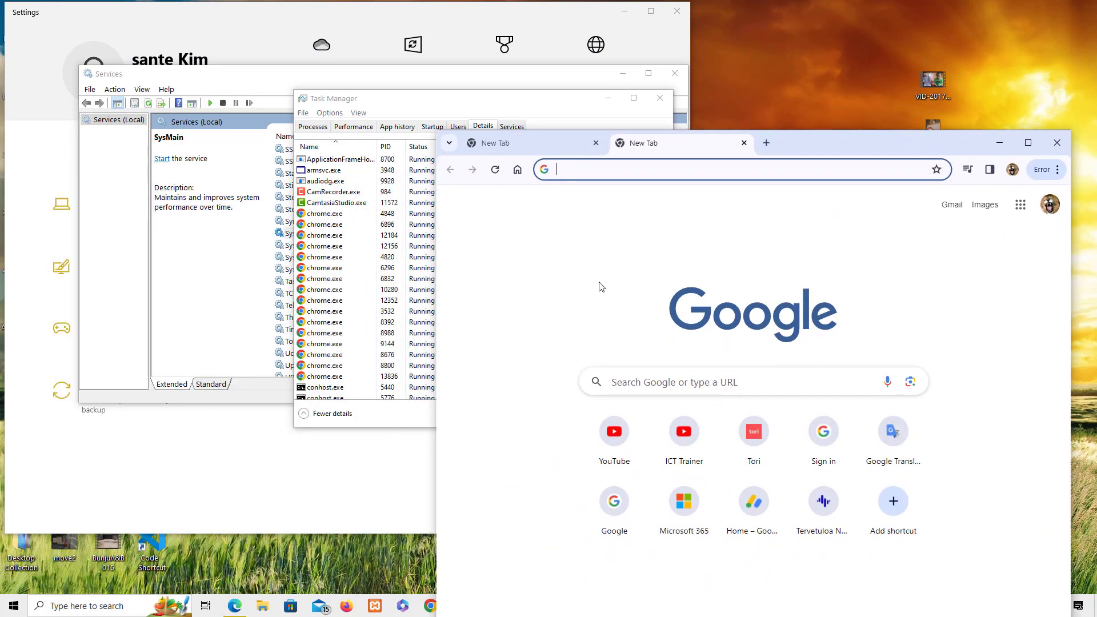
pyautogui.moveTo(820, 149); pyautogui.dragTo(876, 197)
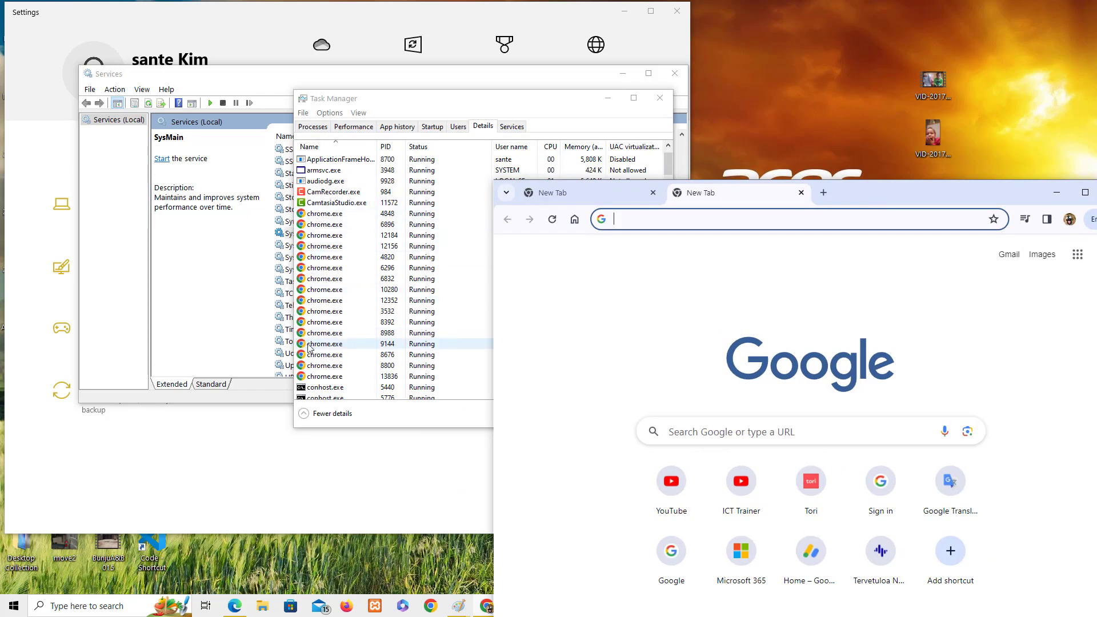
# - Open YouTube in the second Chrome tab, and close both the browser window and Task Manager
pyautogui.click(703, 222)
pyautogui.click(544, 311)
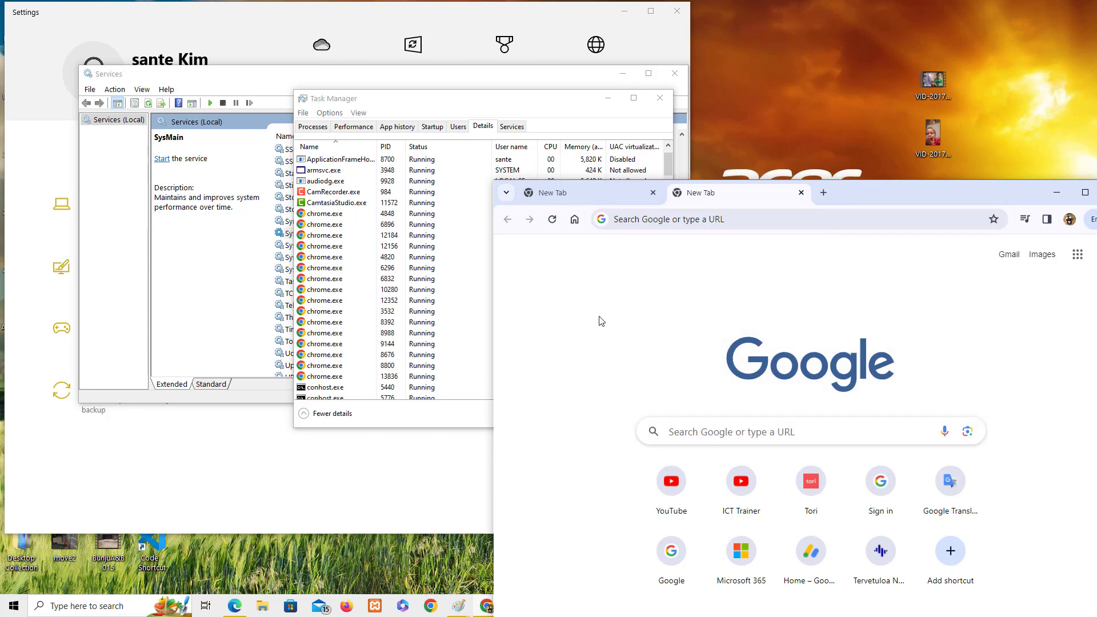
pyautogui.click(672, 485)
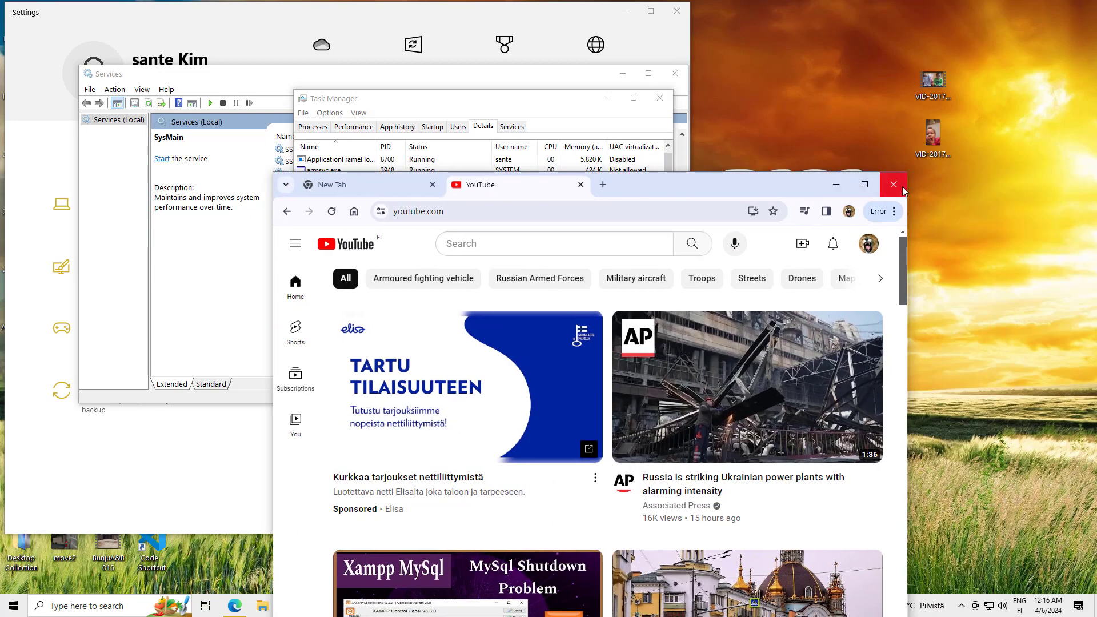
pyautogui.click(902, 187)
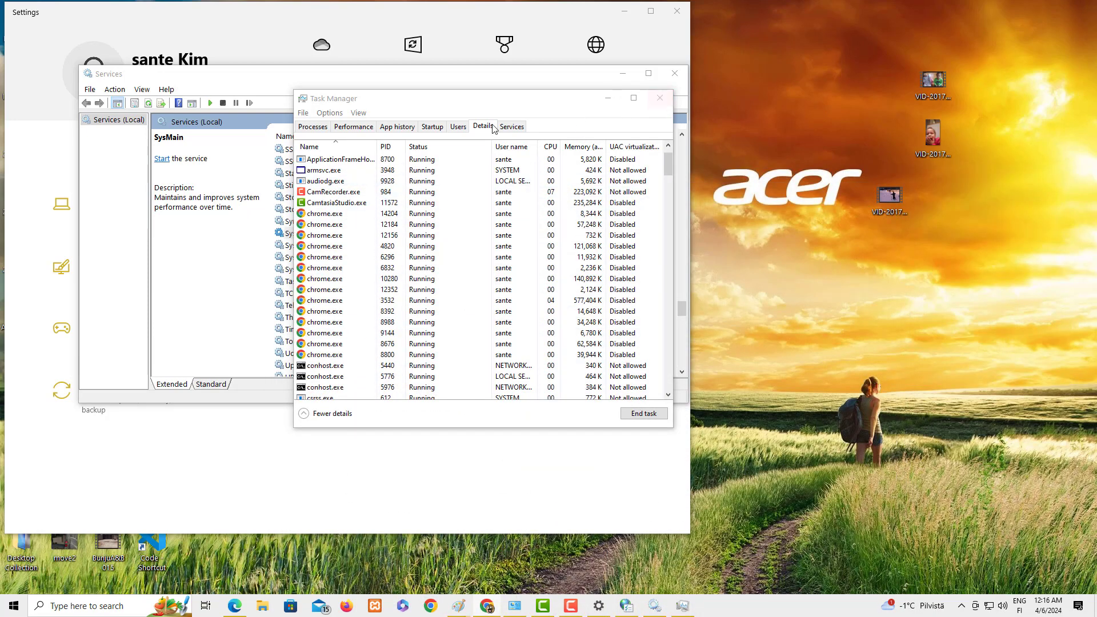
pyautogui.click(660, 98)
# - Open the SysMain service's properties, check the startup type options and confirm with Manual selected
pyautogui.moveTo(468, 78); pyautogui.dragTo(440, 148)
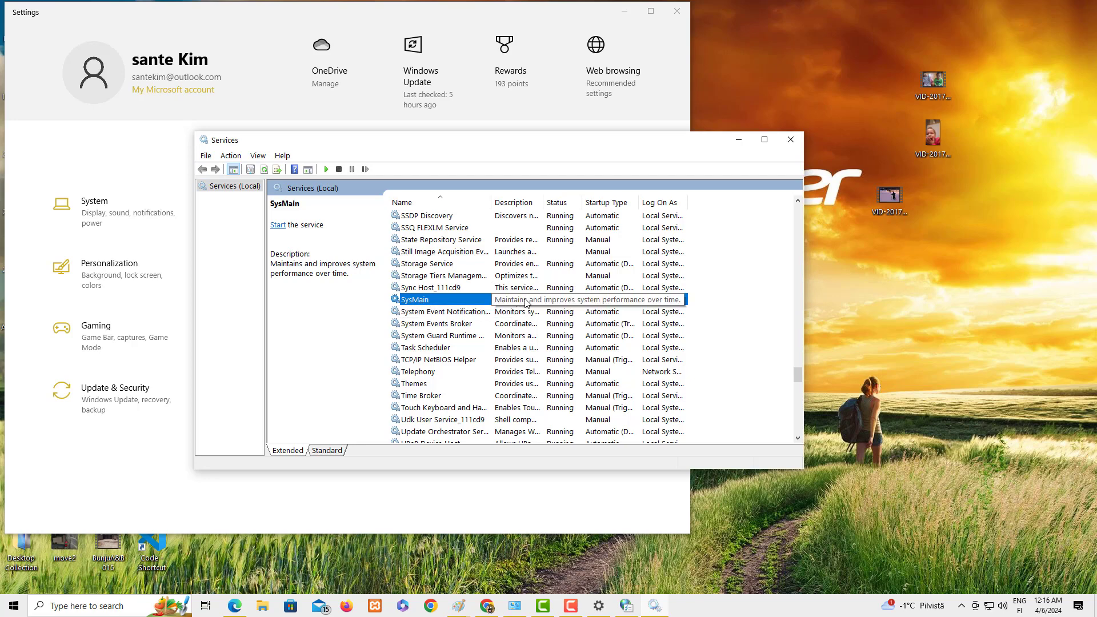
pyautogui.rightClick(424, 304)
pyautogui.click(460, 409)
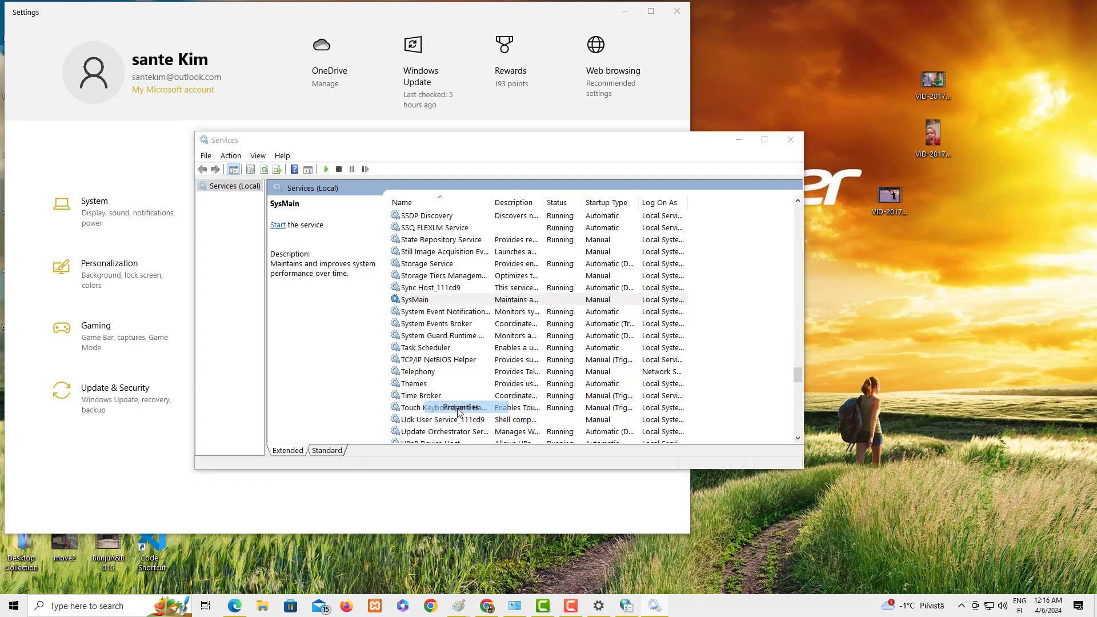
pyautogui.click(406, 228)
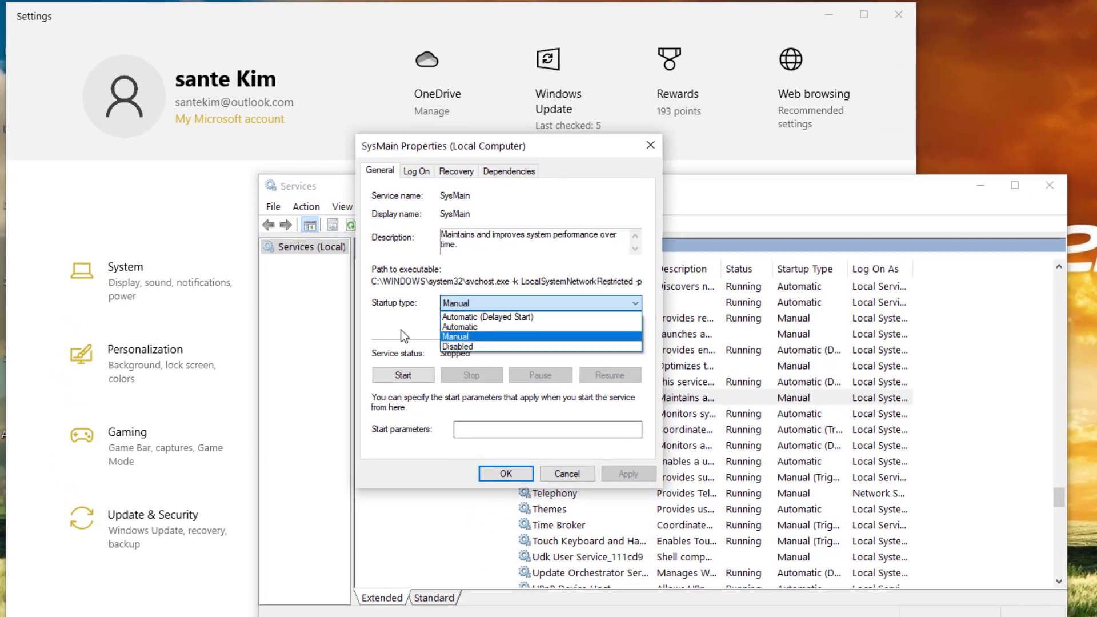
pyautogui.click(401, 332)
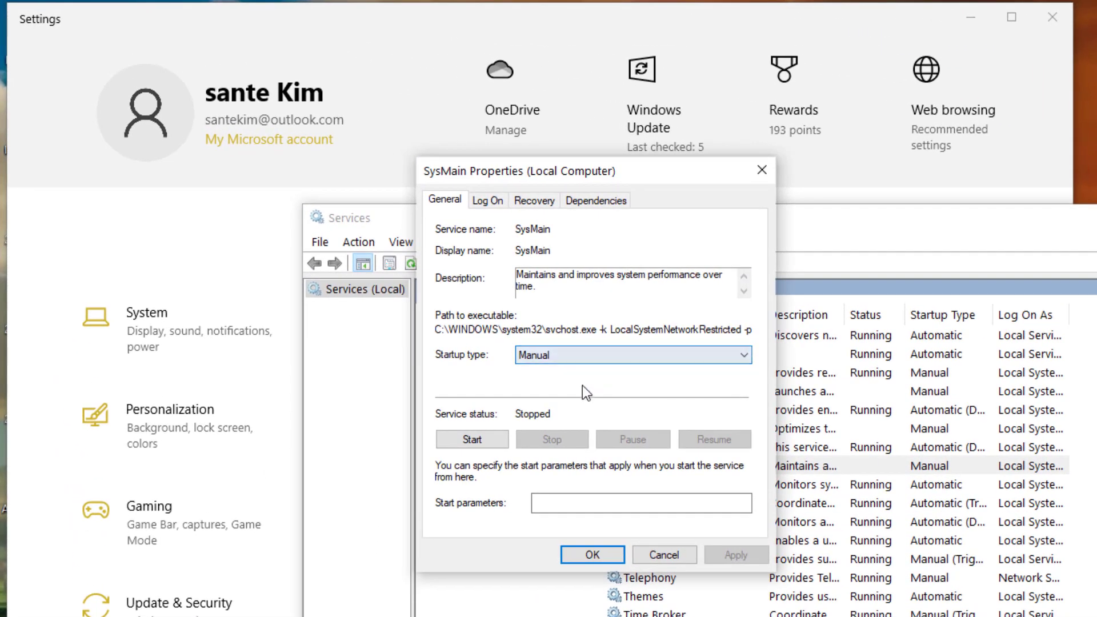
pyautogui.click(591, 554)
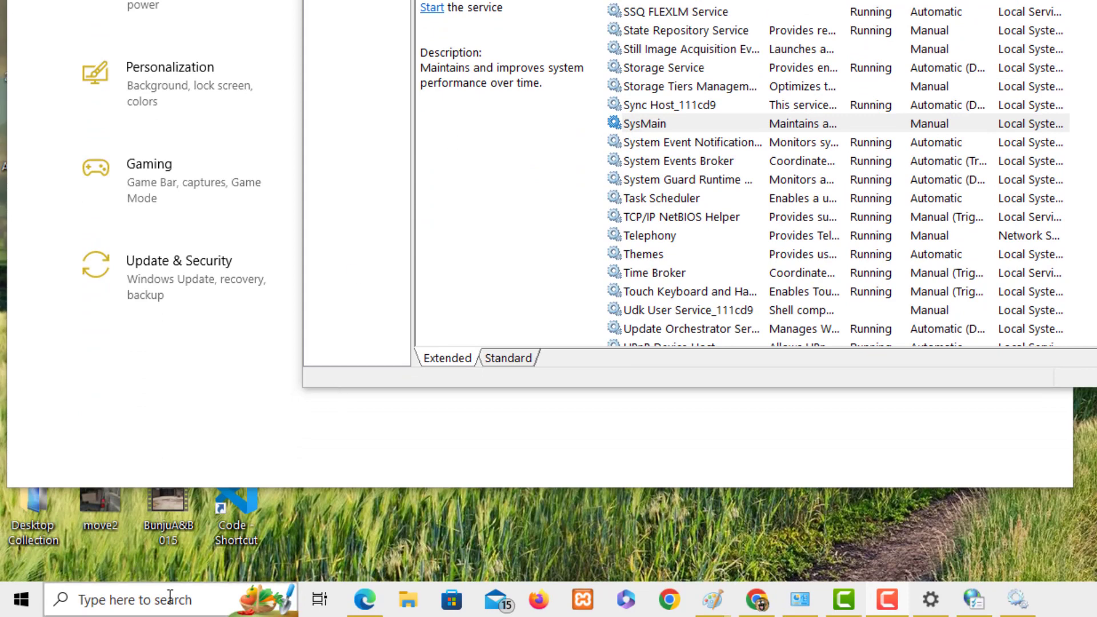
# - Search Windows for sysdm.cpl and open System Properties
pyautogui.click(169, 596)
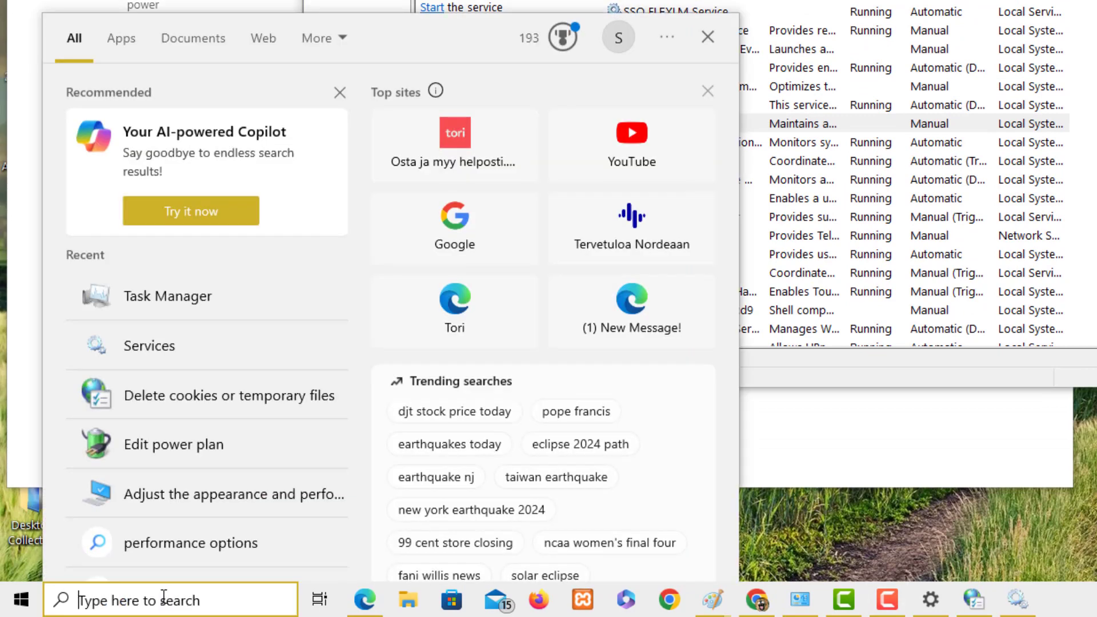
pyautogui.write('sysdm')
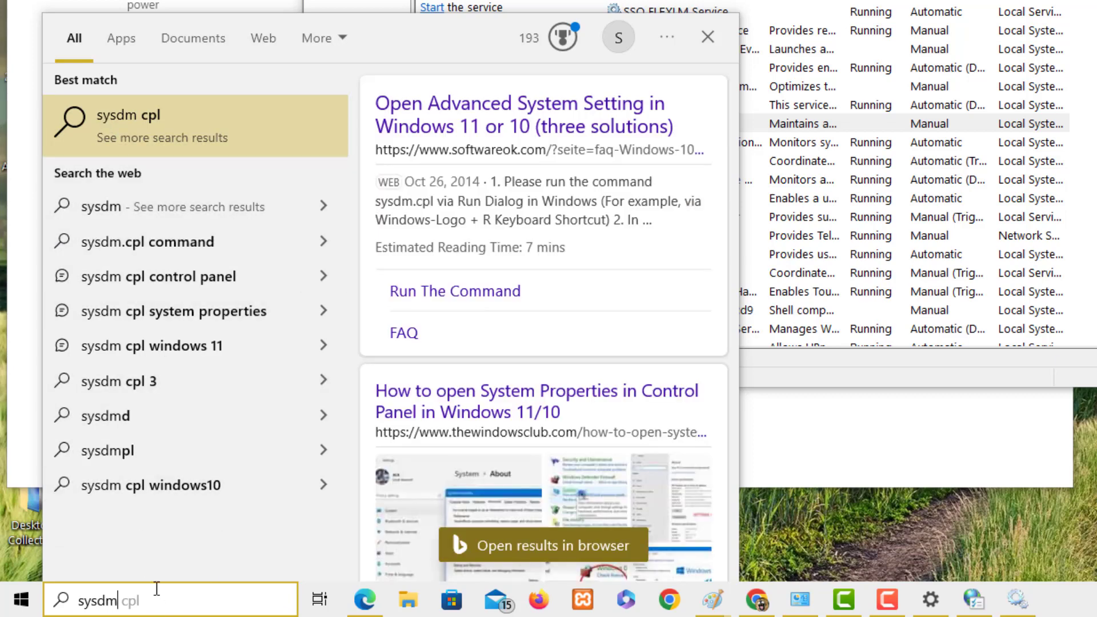
pyautogui.write('cpl')
pyautogui.press('BackSpace')
pyautogui.press('BackSpace')
pyautogui.press('BackSpace')
pyautogui.press('BackSpace')
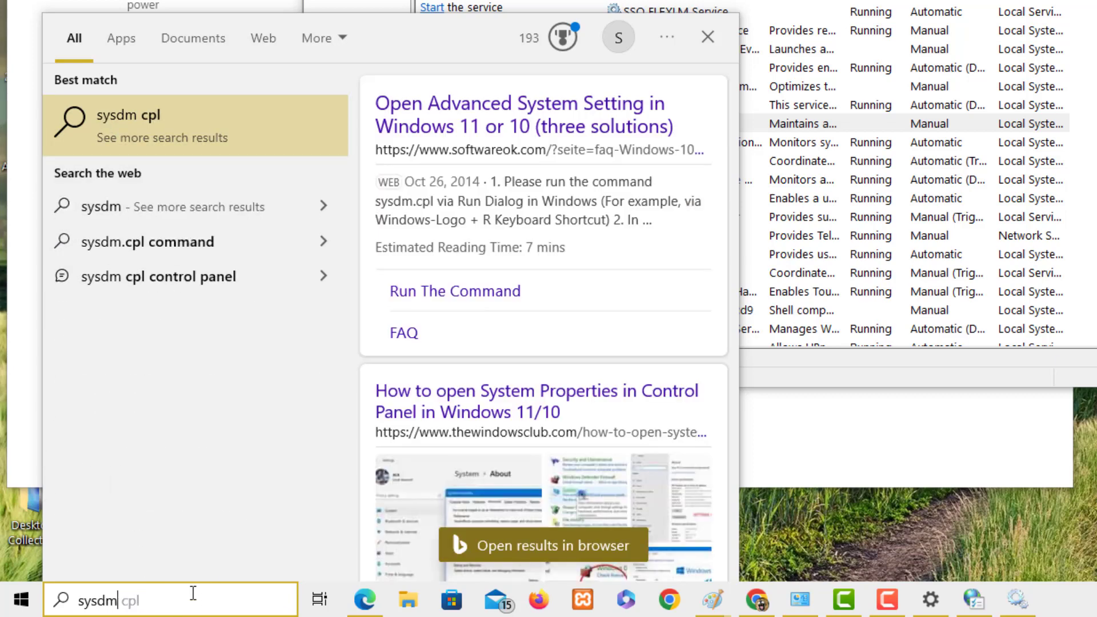
pyautogui.write('.')
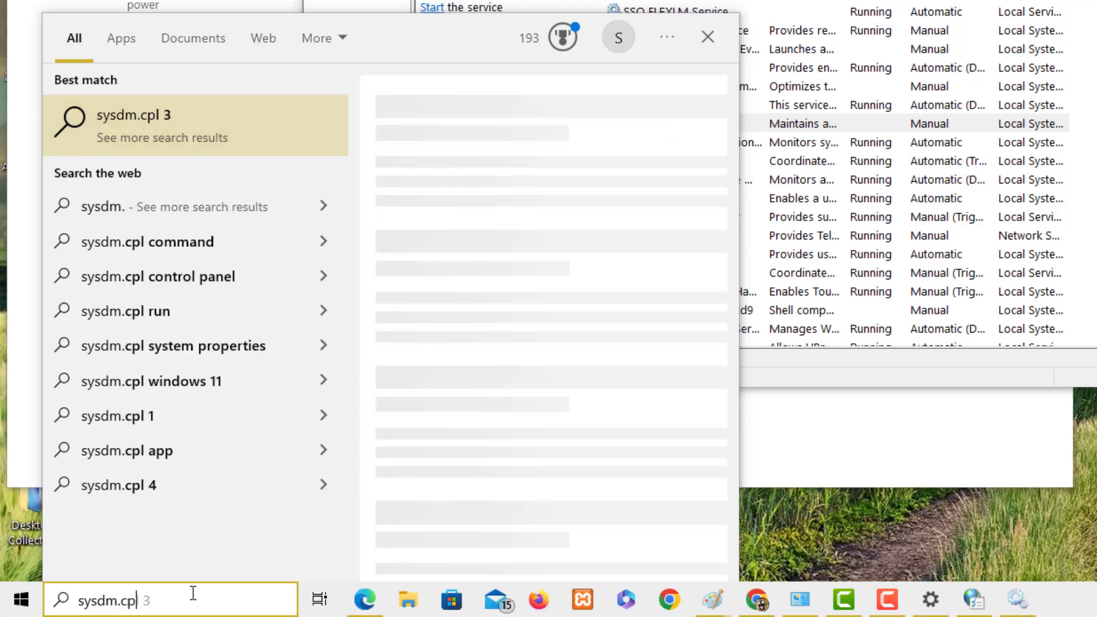
pyautogui.write('cpl')
pyautogui.press('Return')
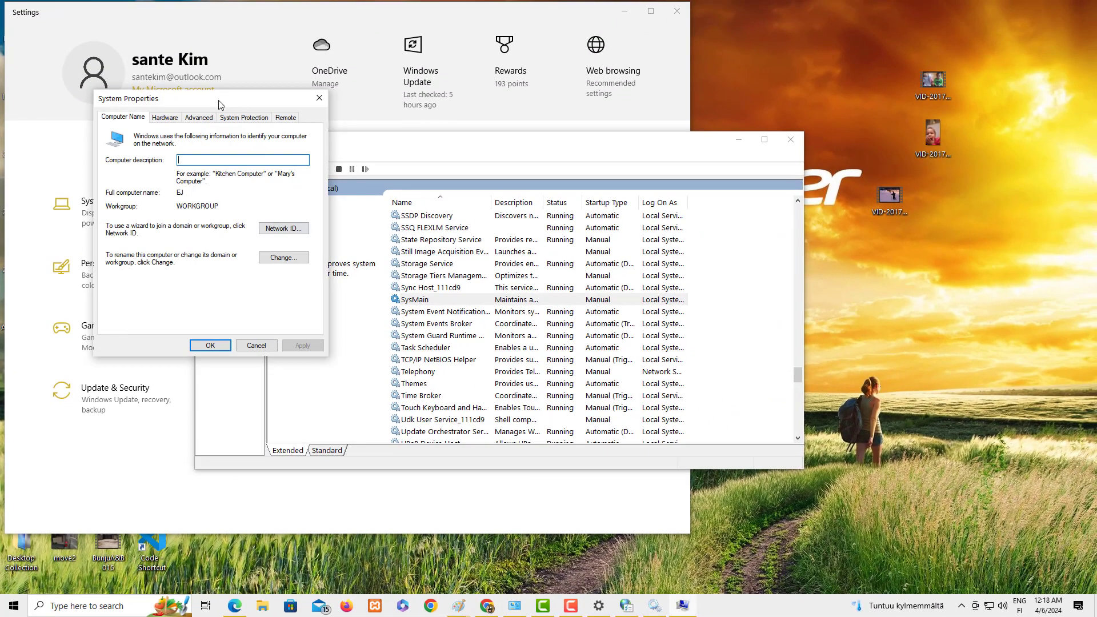
# - Open Performance Options from the advanced system properties and reposition its dialog
pyautogui.moveTo(135, 97); pyautogui.dragTo(172, 146)
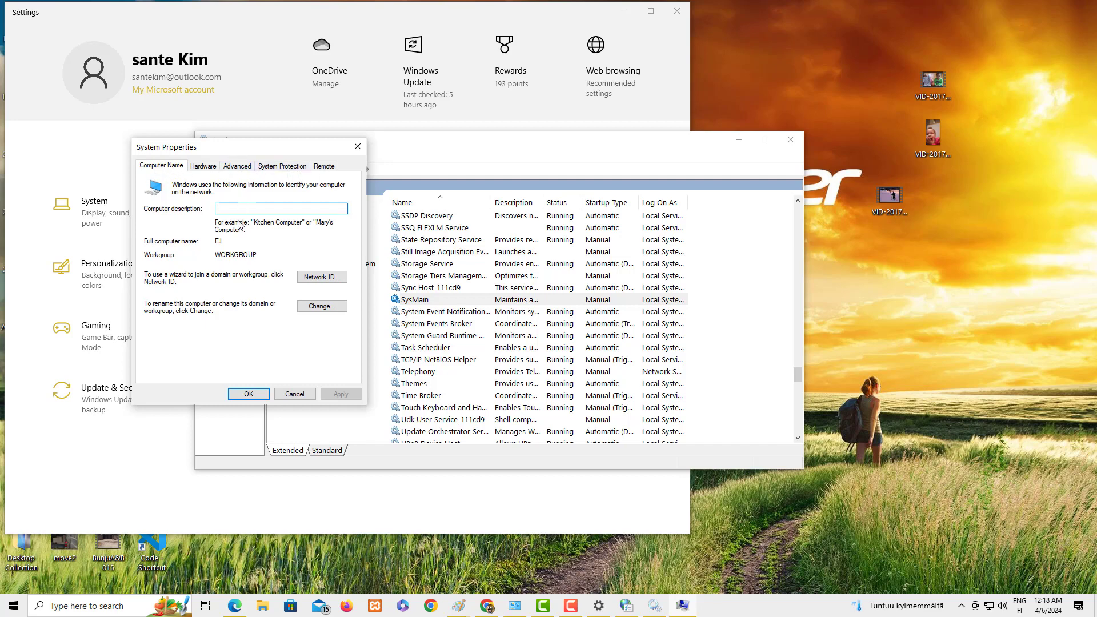
pyautogui.click(206, 166)
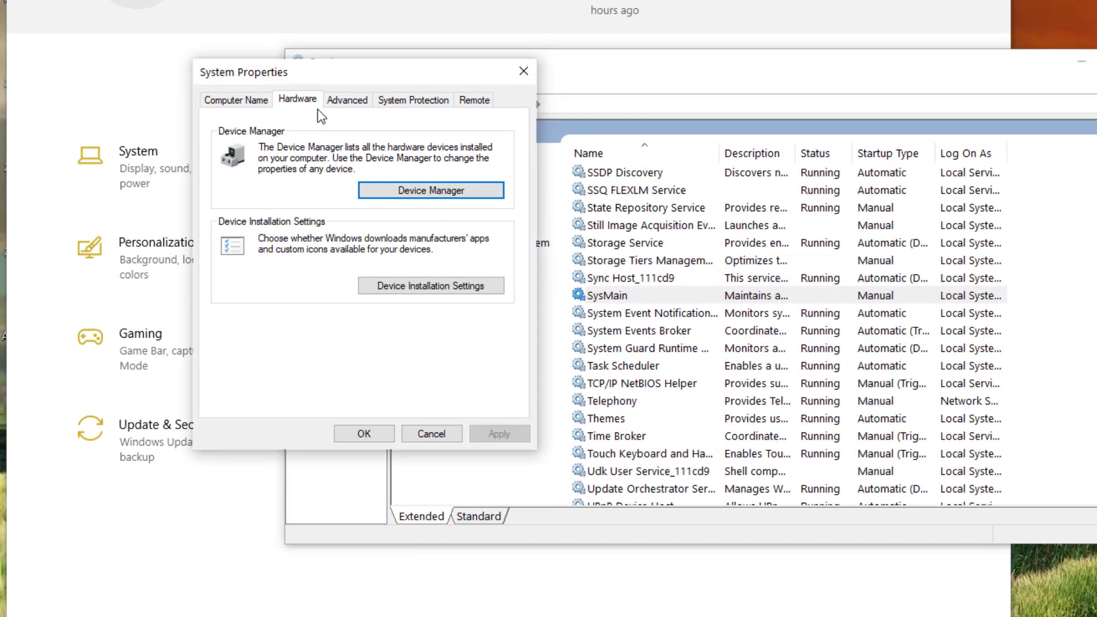
pyautogui.click(345, 101)
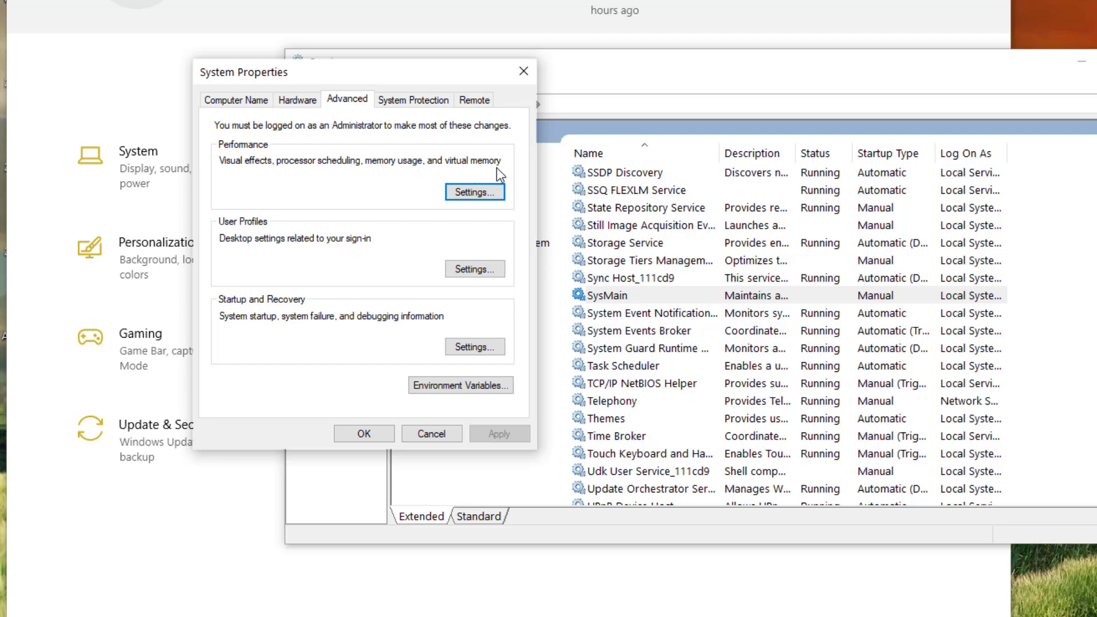
pyautogui.click(474, 194)
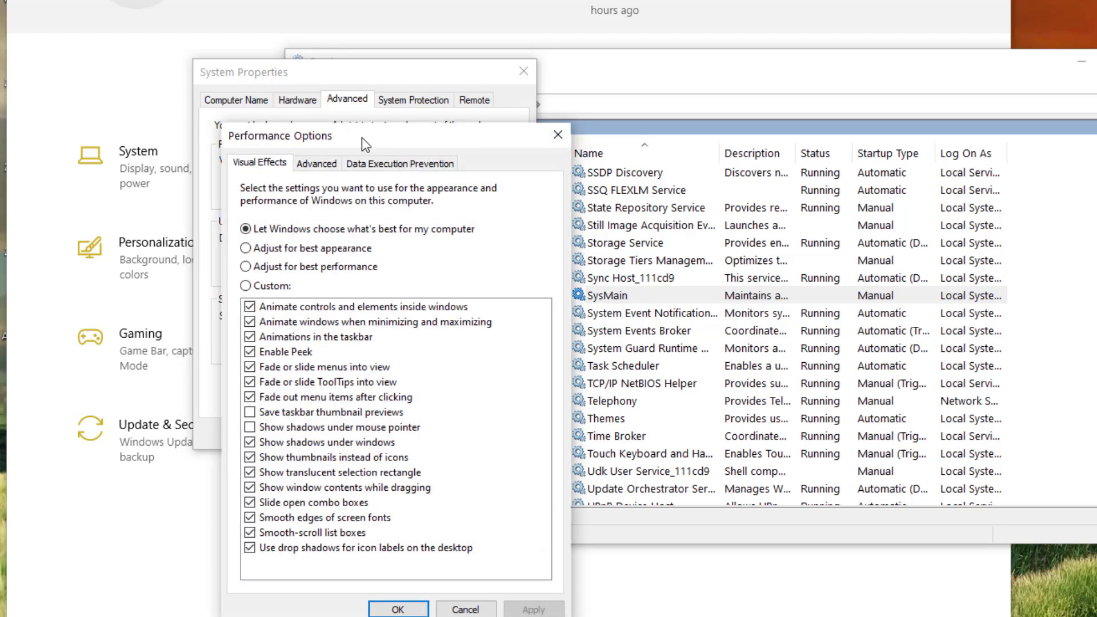
pyautogui.moveTo(362, 137); pyautogui.dragTo(307, 80)
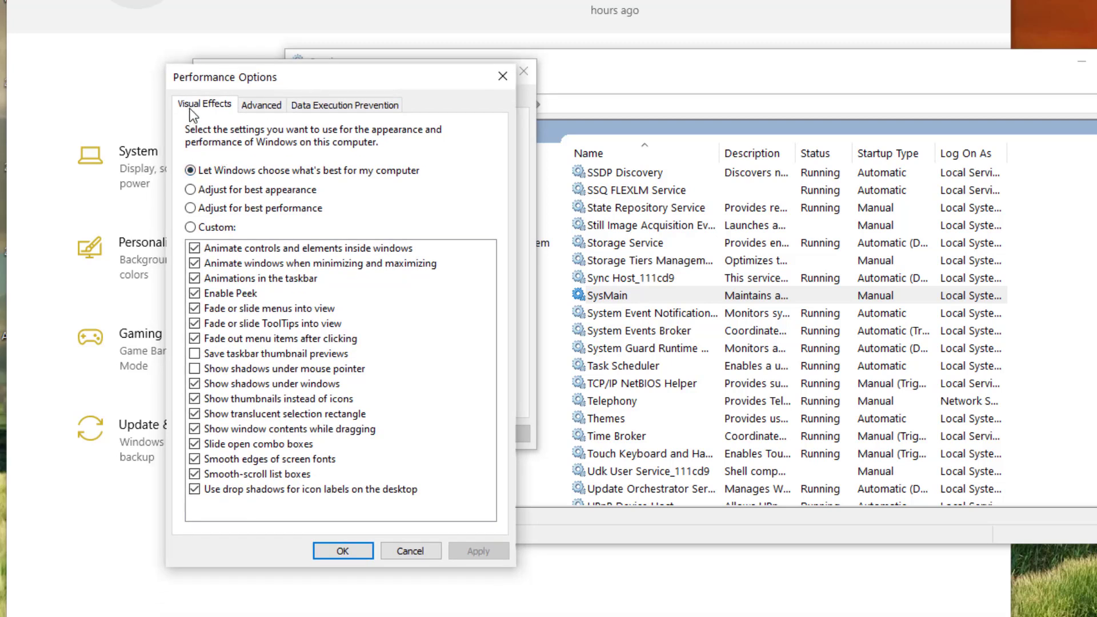
# - Review the processor scheduling, virtual memory and Data Execution Prevention settings, and return to the visual effects options
pyautogui.click(269, 107)
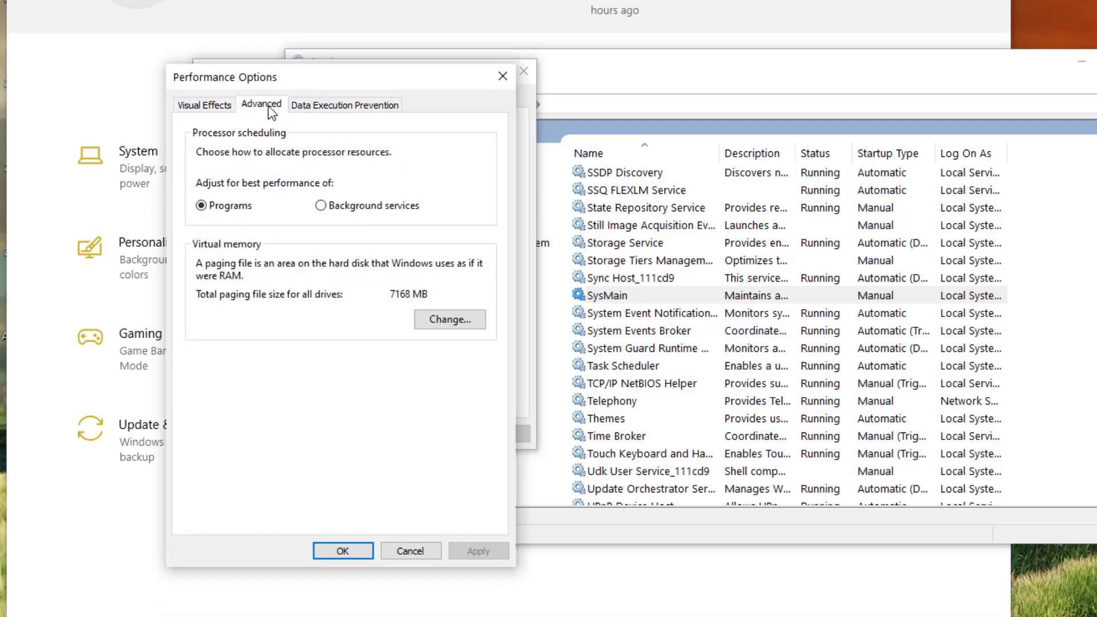
pyautogui.click(314, 109)
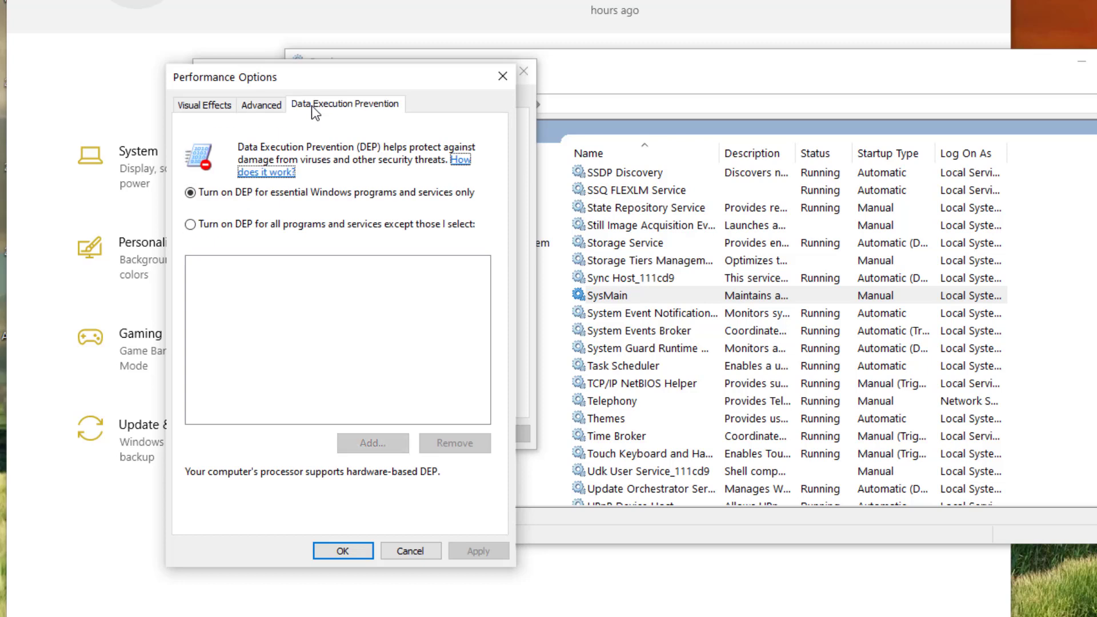
pyautogui.click(201, 107)
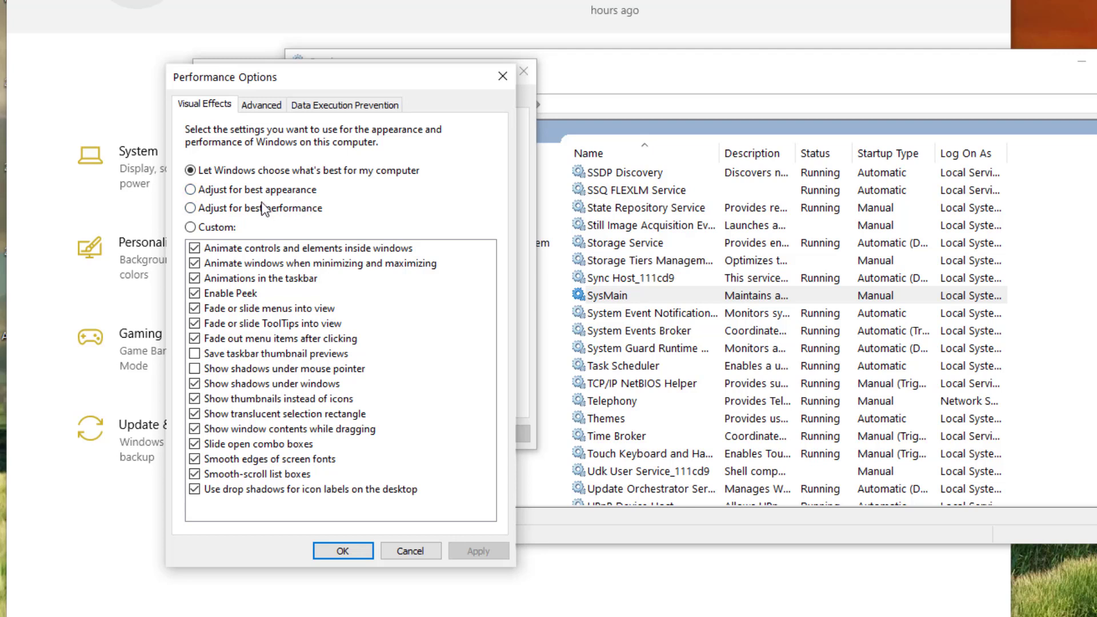
# - Set the visual effects to Adjust for best performance, apply the change and close Performance Options
pyautogui.click(191, 208)
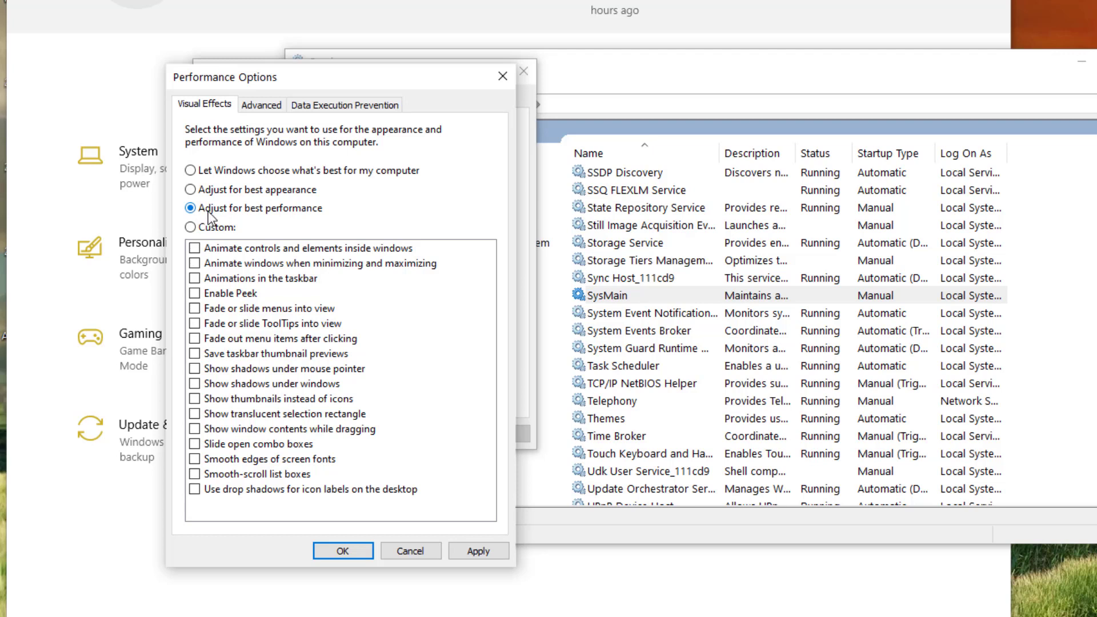
pyautogui.click(478, 552)
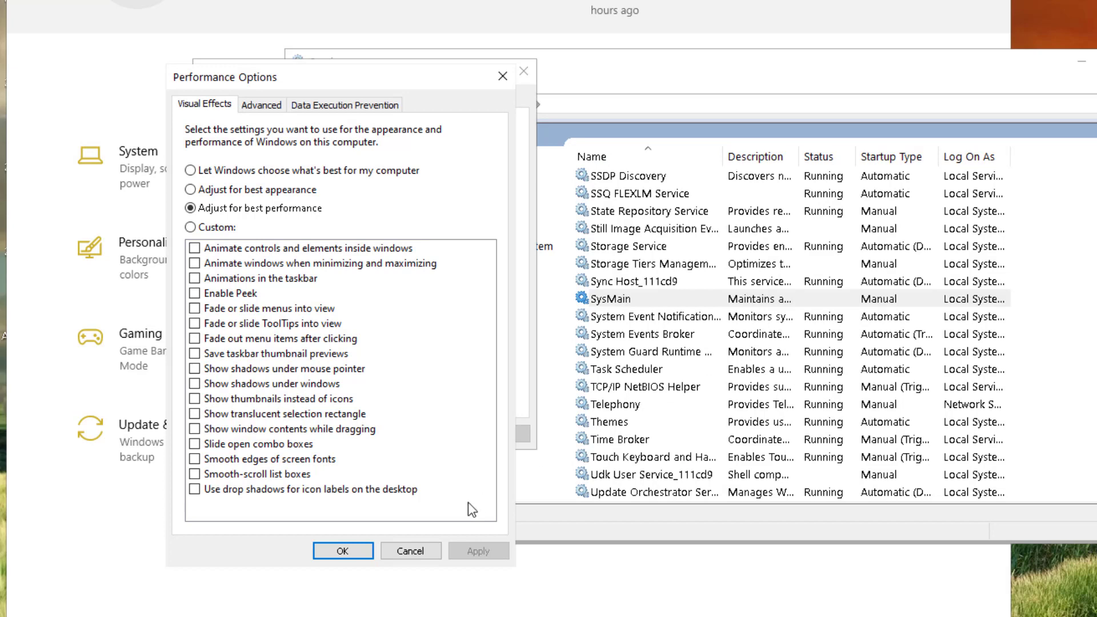
pyautogui.click(346, 550)
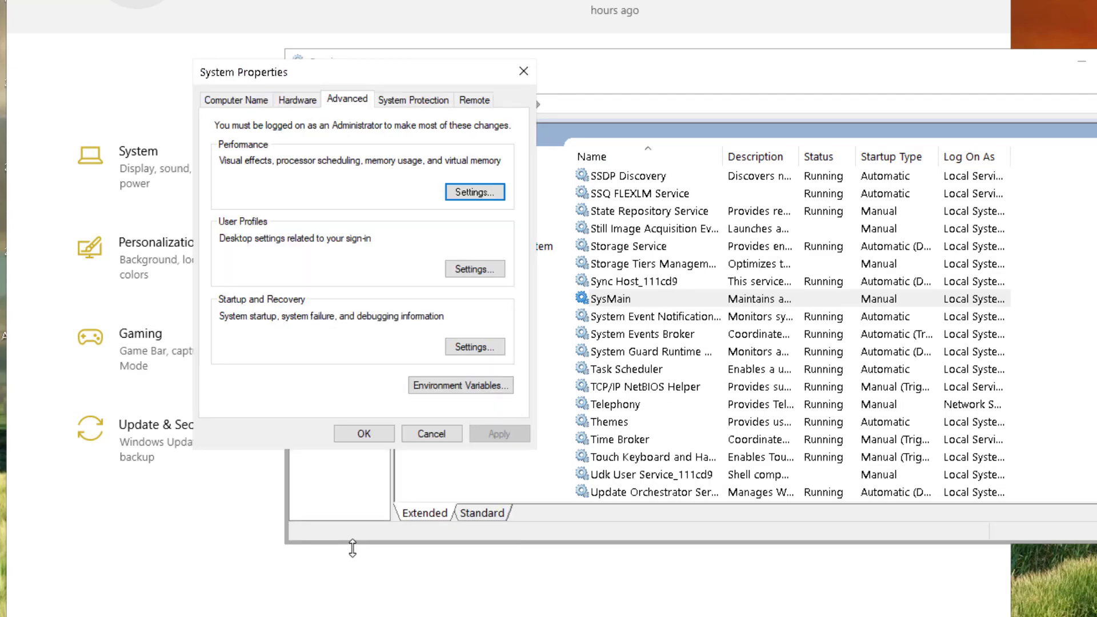
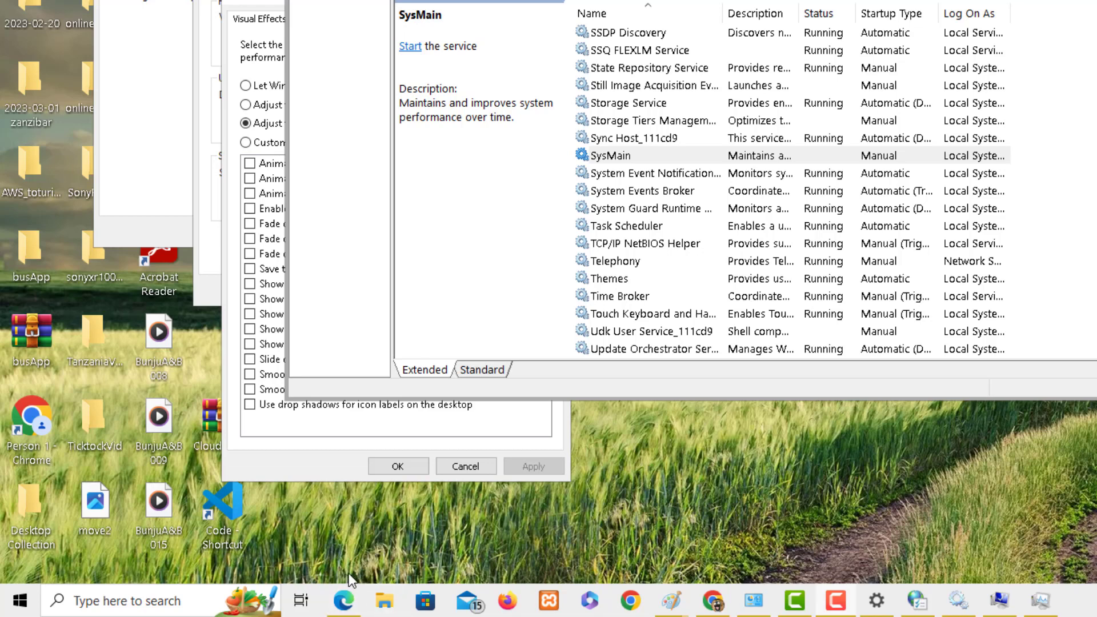
# - Switch to File Explorer and check the free space of the Acer (C:) drive under This PC
pyautogui.hotkey('alt', 'Tab')
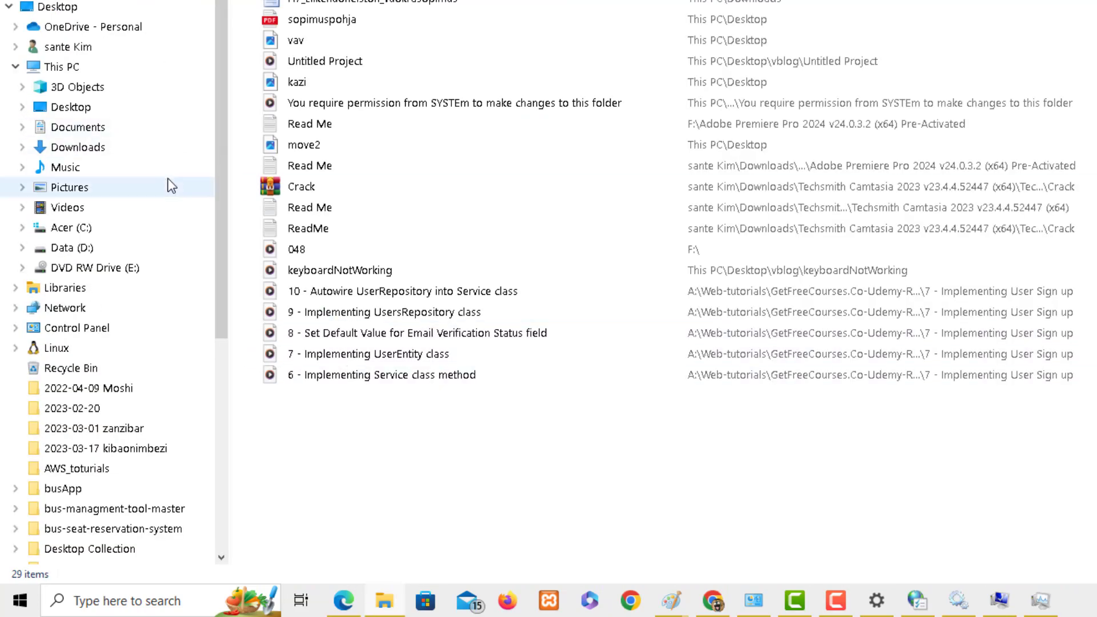
pyautogui.click(171, 228)
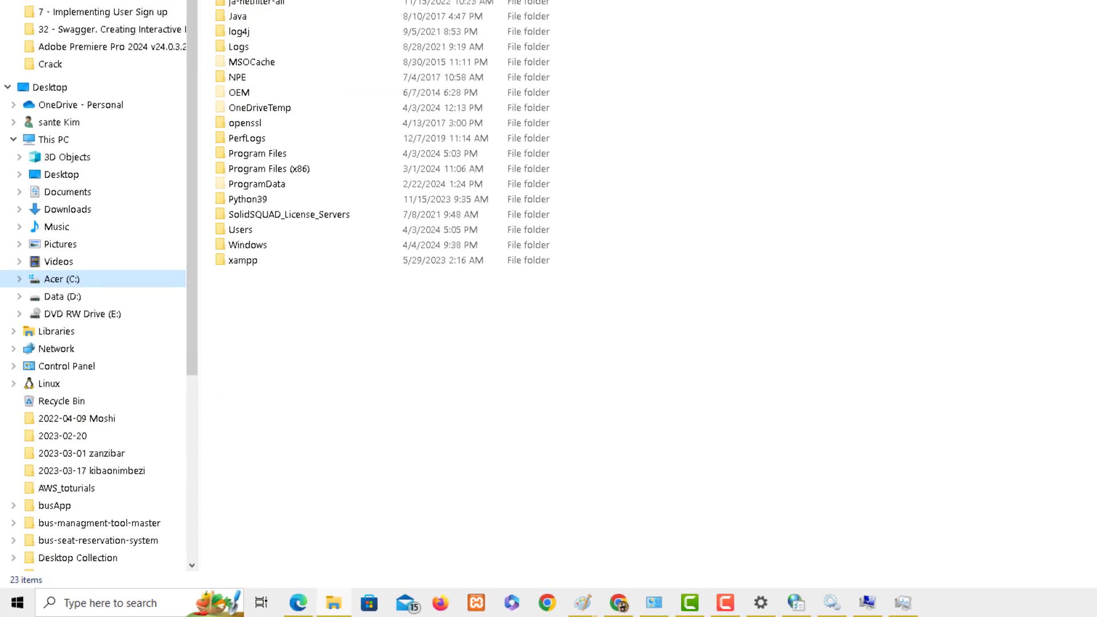
pyautogui.click(42, 160)
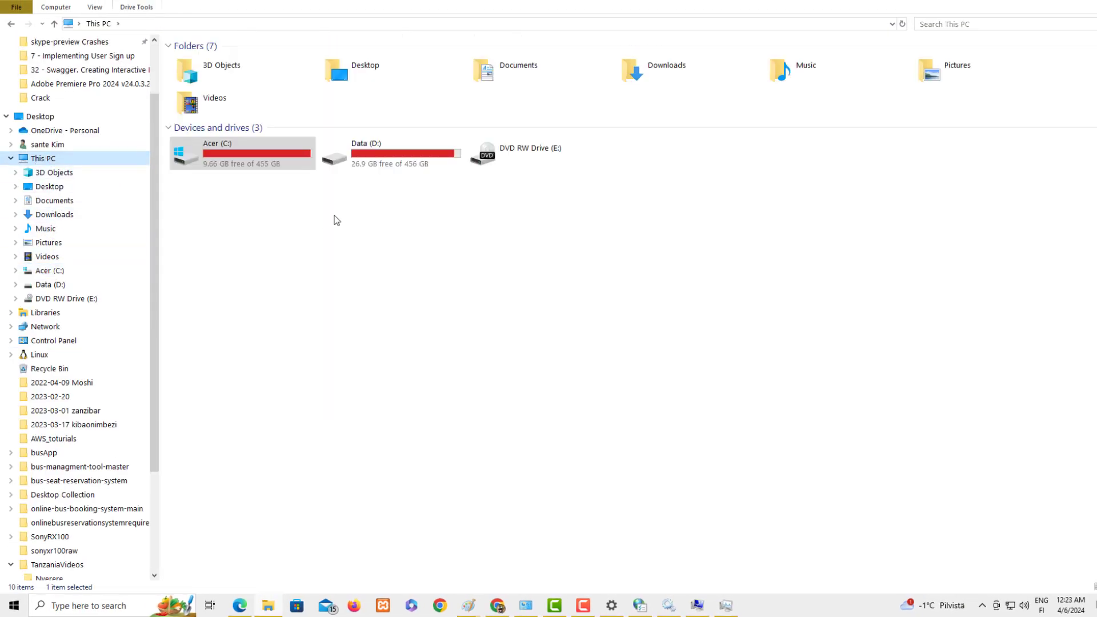
pyautogui.doubleClick(176, 169)
# - Revisit the open Task Manager performance view, the advanced System Properties and the SysMain entry in Services
pyautogui.click(717, 607)
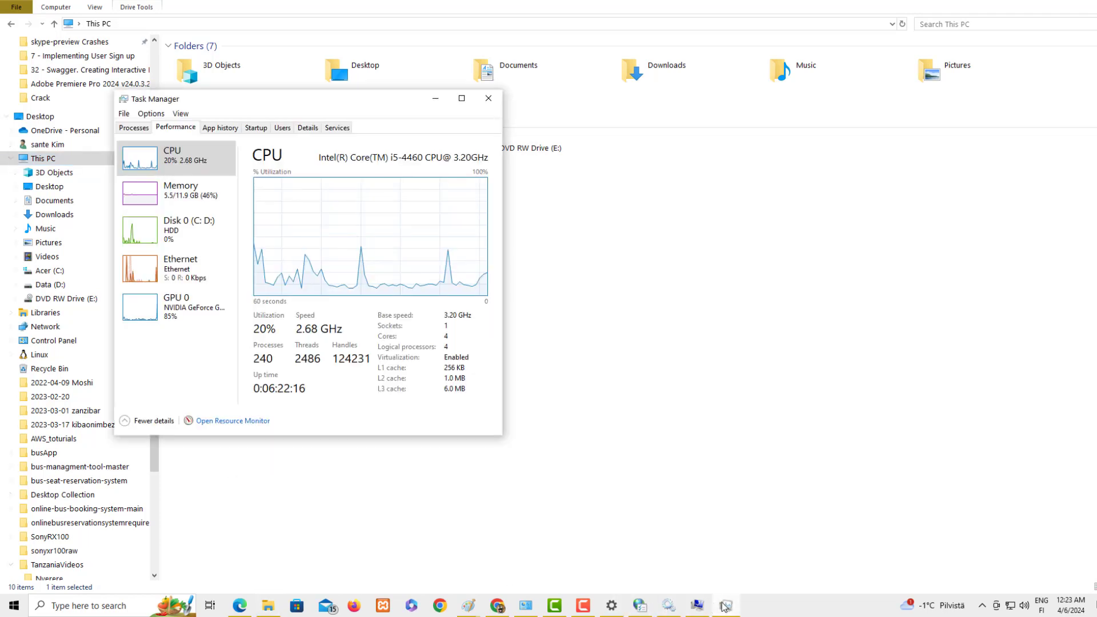
pyautogui.click(698, 613)
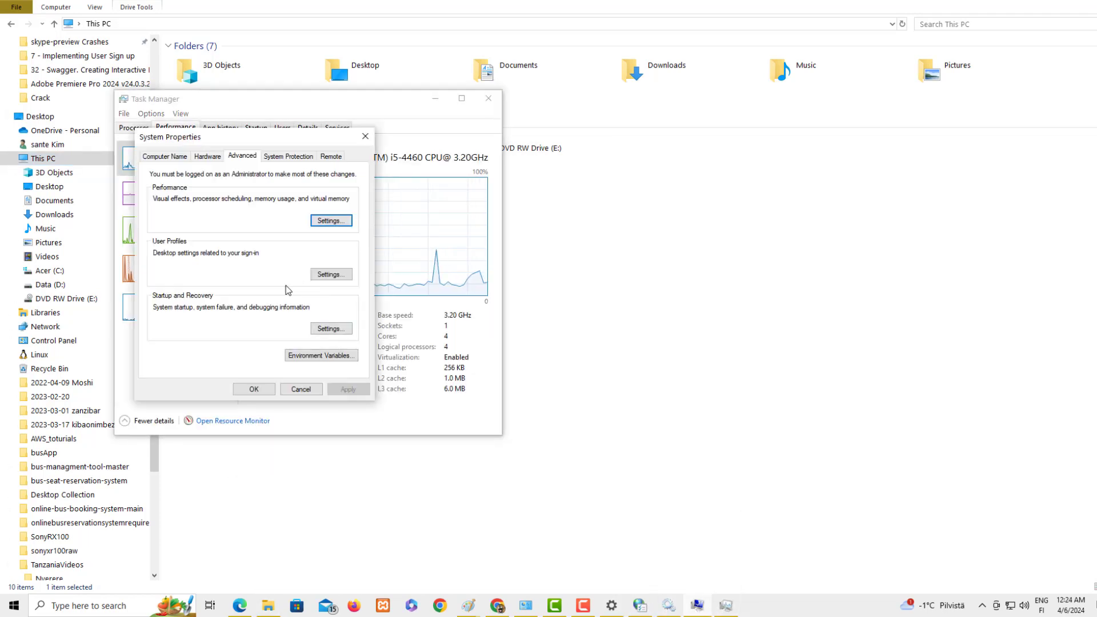
pyautogui.click(386, 206)
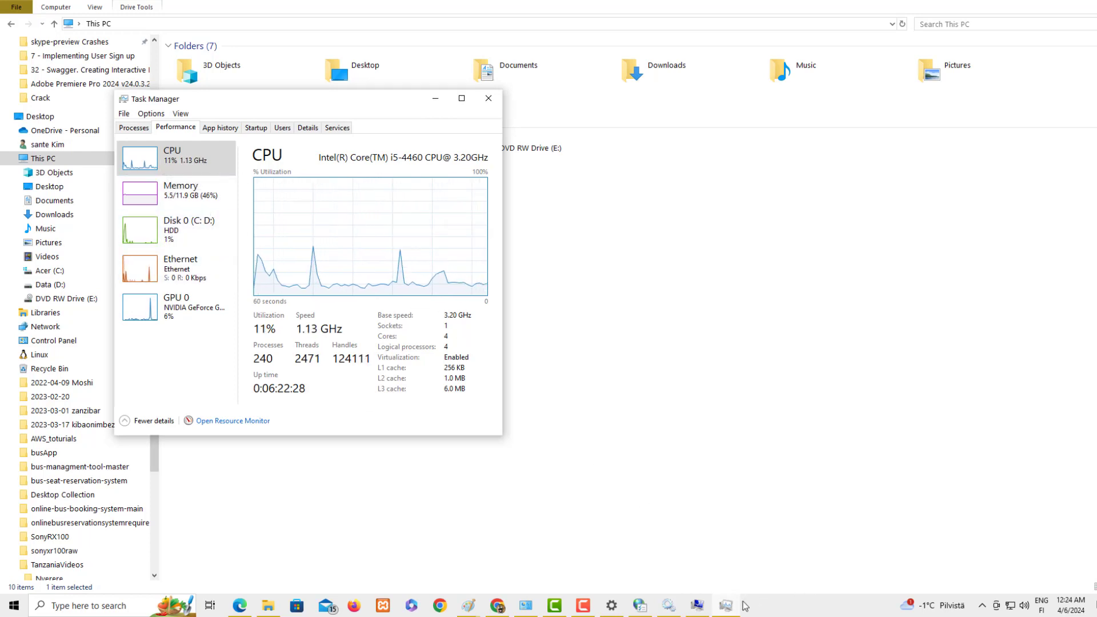
pyautogui.click(668, 605)
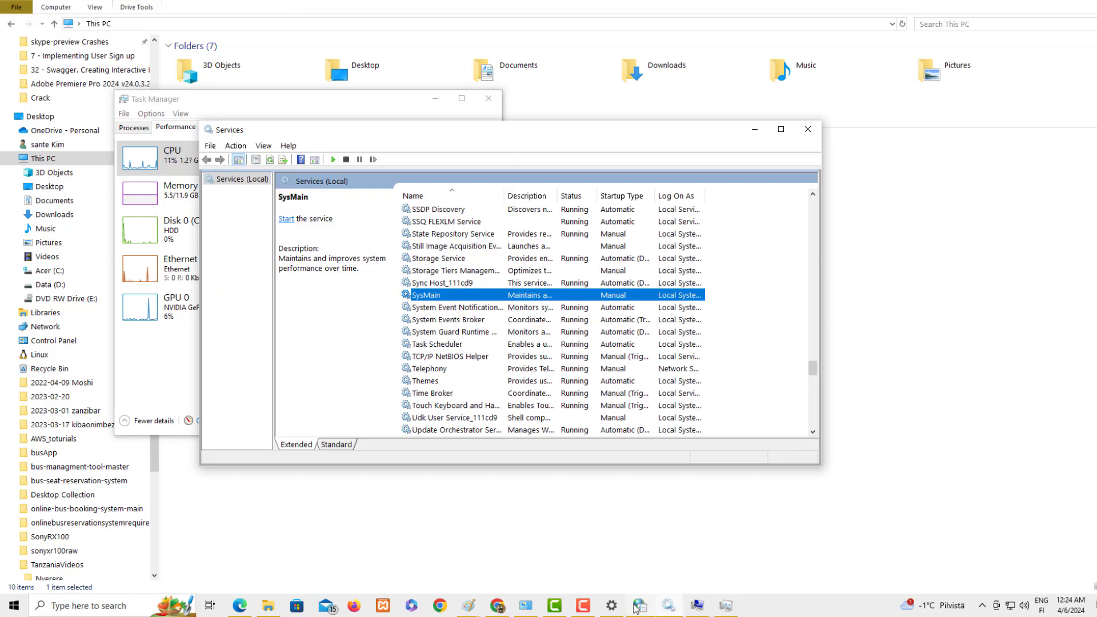
# - Revisit the open Internet Properties, Settings and System Properties windows and clear Services out of view
pyautogui.click(640, 605)
pyautogui.click(611, 605)
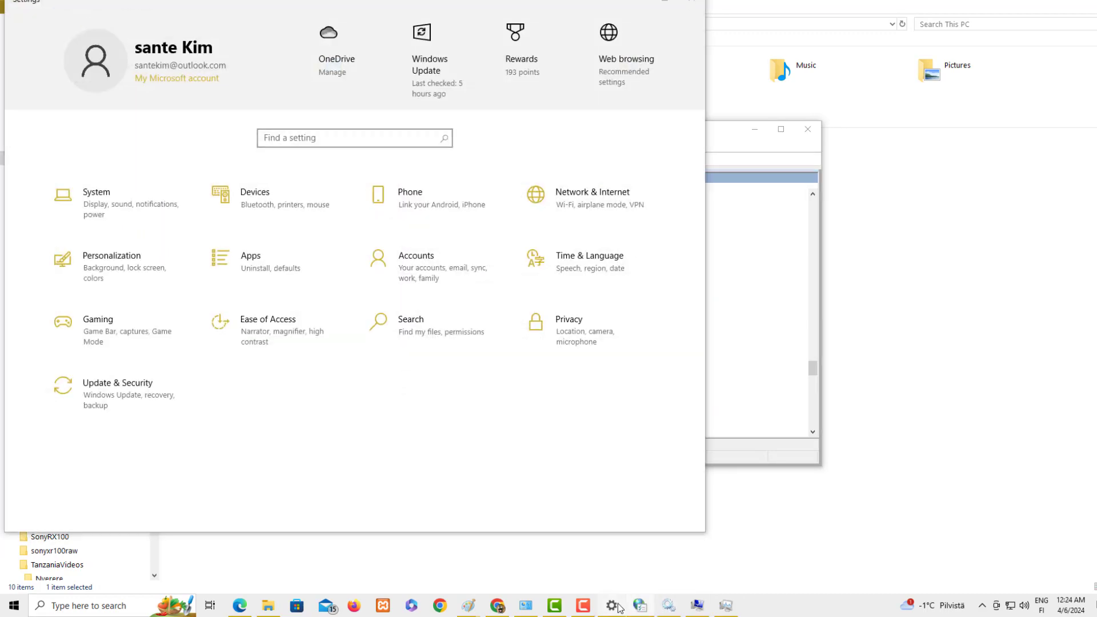
pyautogui.click(612, 605)
pyautogui.click(697, 605)
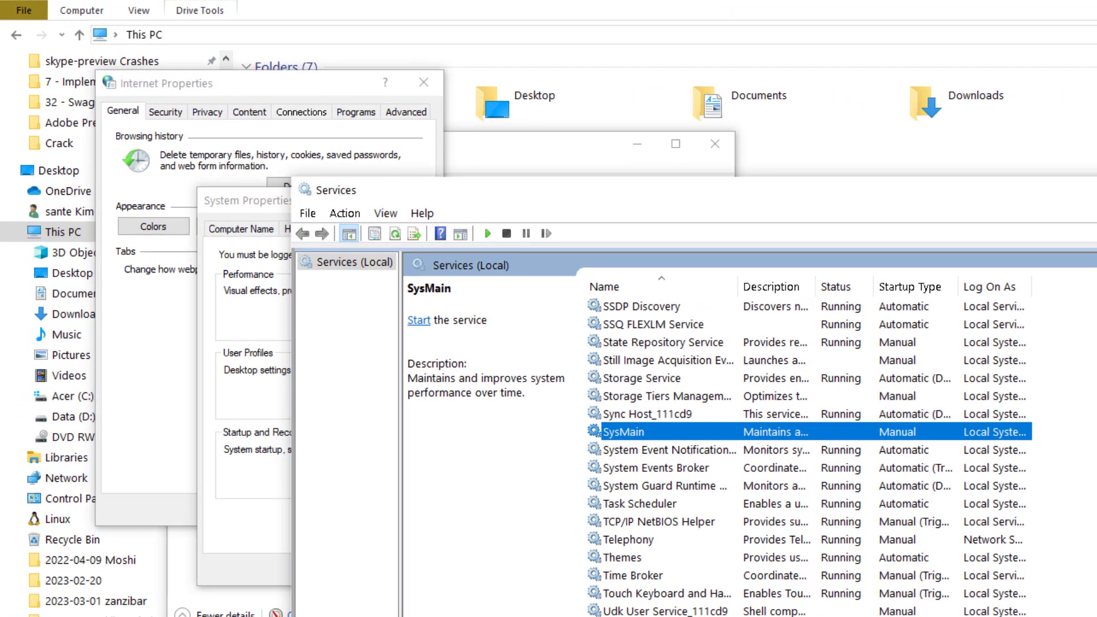
pyautogui.click(903, 190)
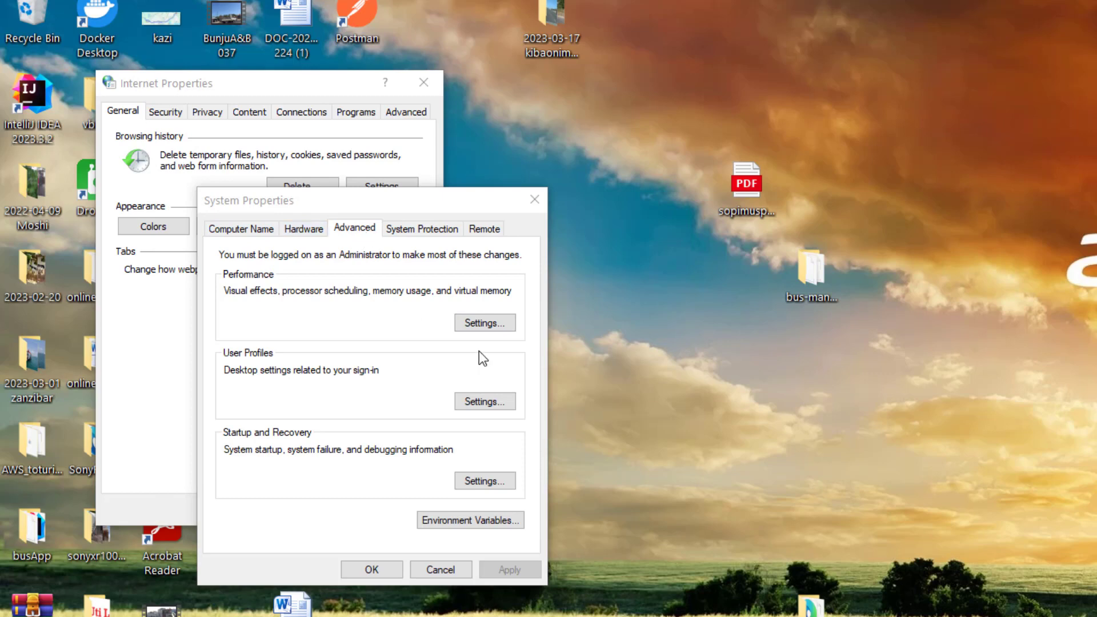
# - Reopen the performance settings from the advanced System Properties for another look and return to Windows Settings
pyautogui.click(484, 323)
pyautogui.click(251, 399)
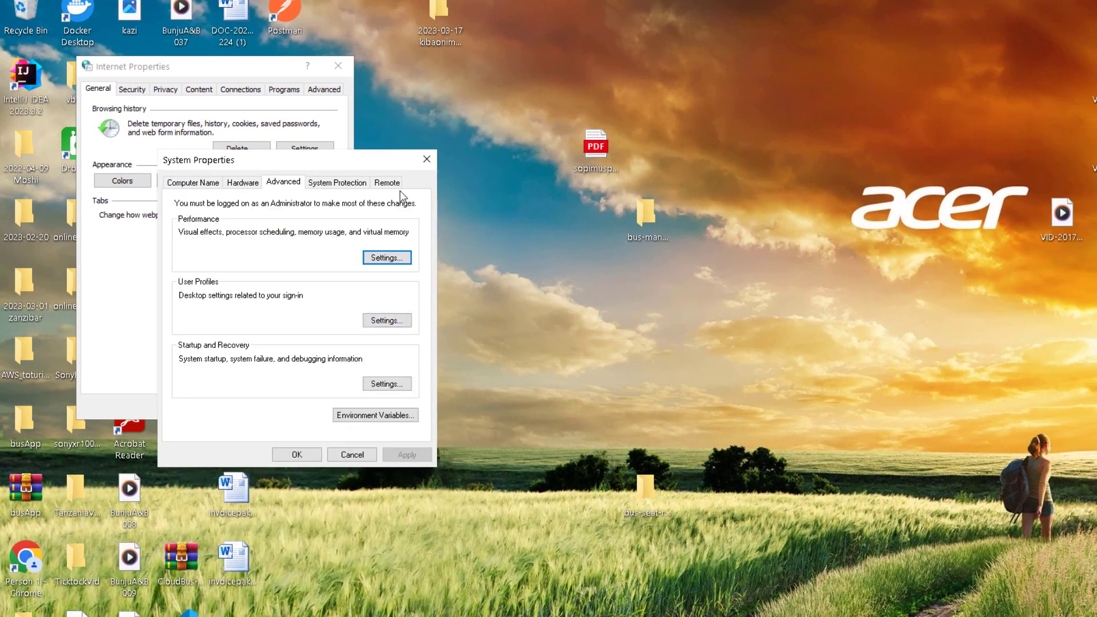
pyautogui.click(626, 398)
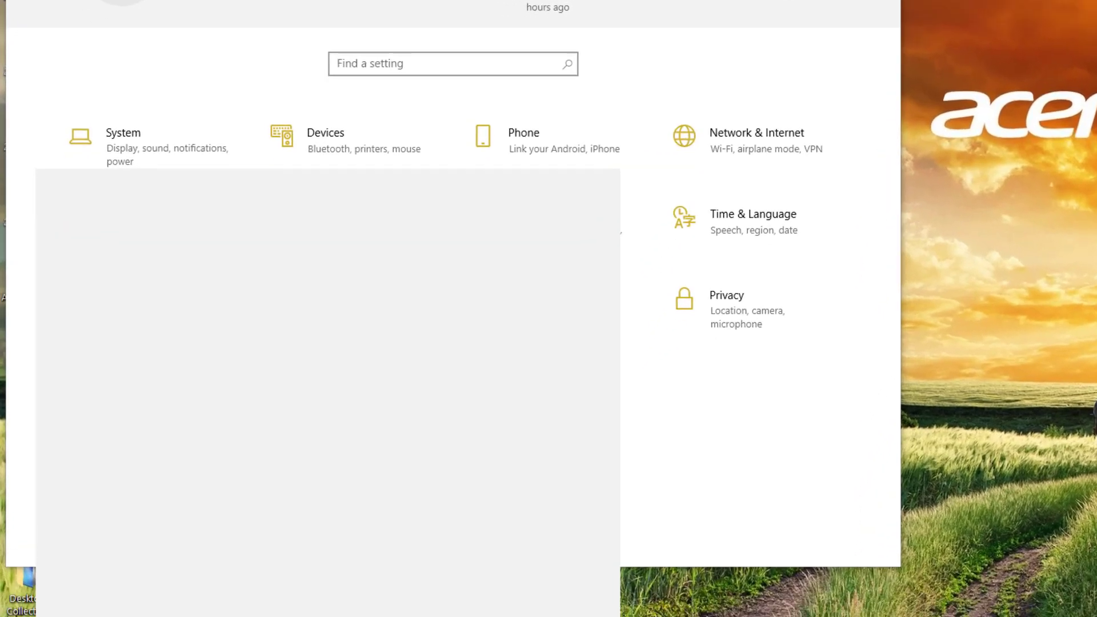
# - Find the Run dialog through Windows search and use it to launch Disk Cleanup with cleanmgr
pyautogui.click(156, 601)
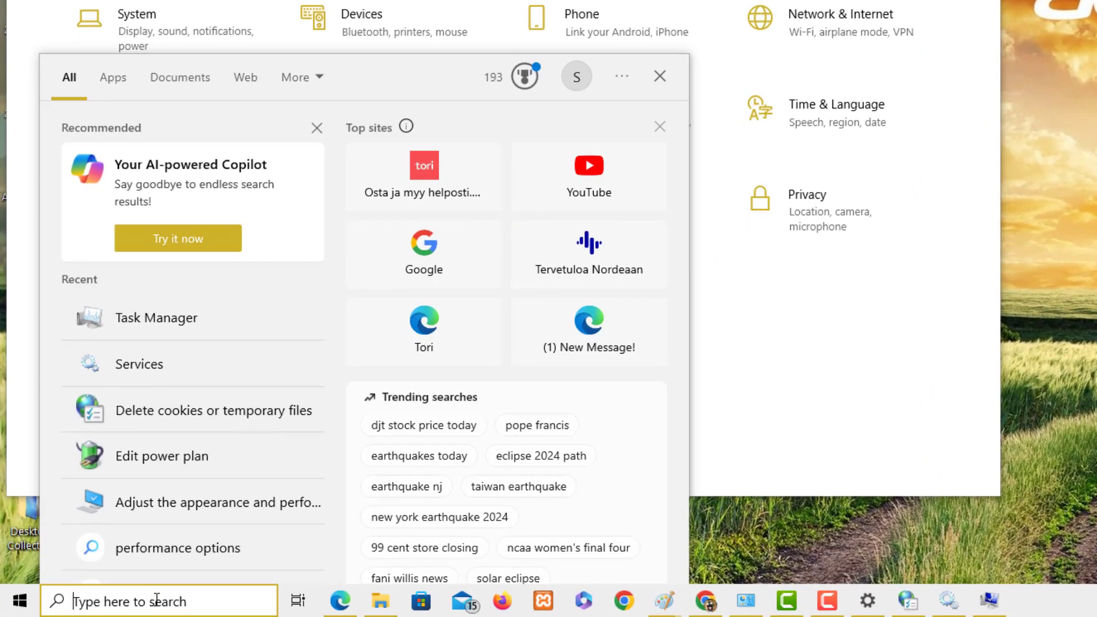
pyautogui.write('run')
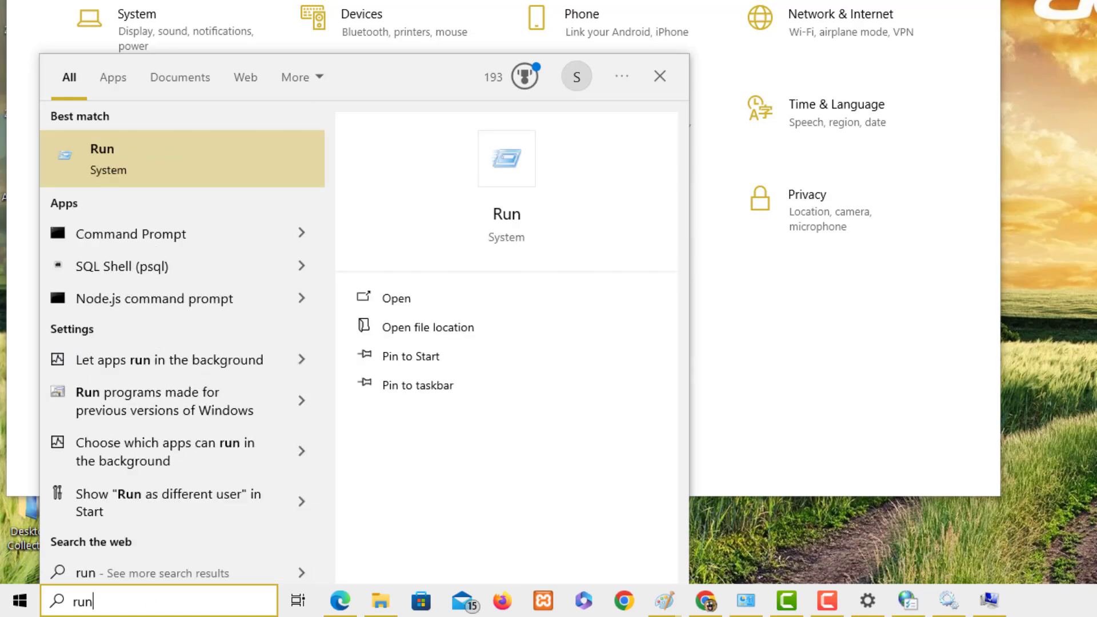
pyautogui.click(143, 152)
pyautogui.moveTo(182, 424); pyautogui.dragTo(497, 9)
pyautogui.press('BackSpace')
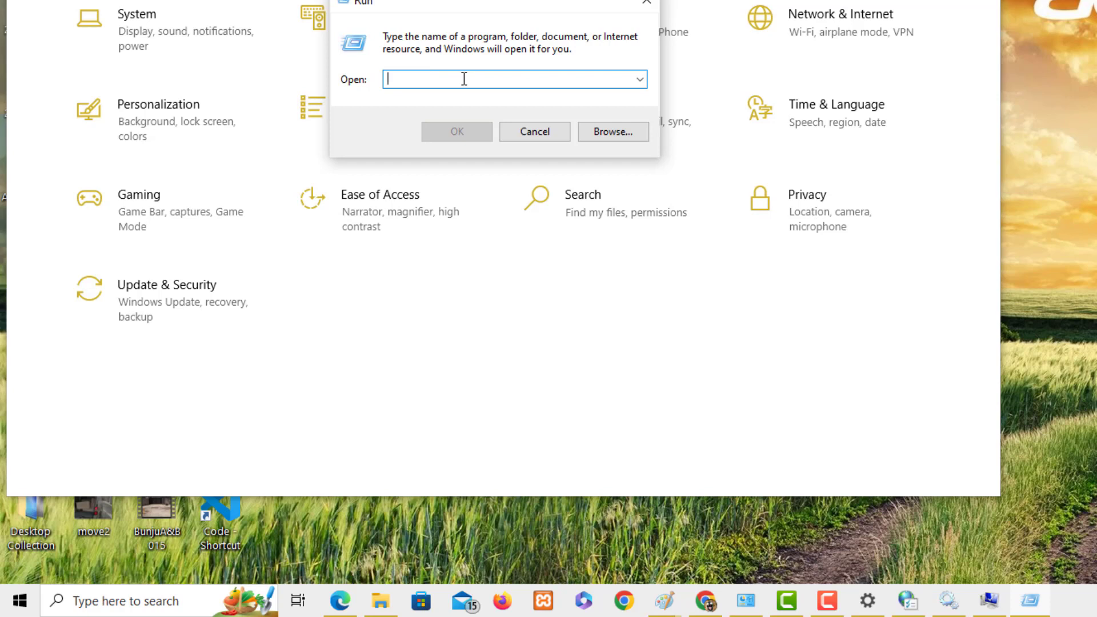
pyautogui.write('cleanmgr')
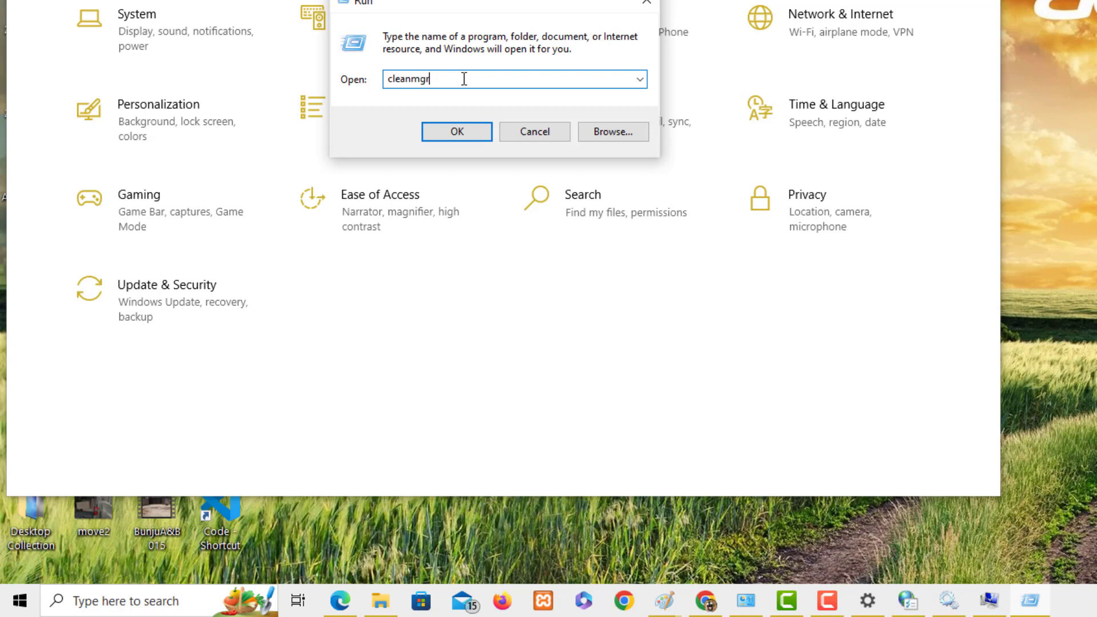
pyautogui.press('Return')
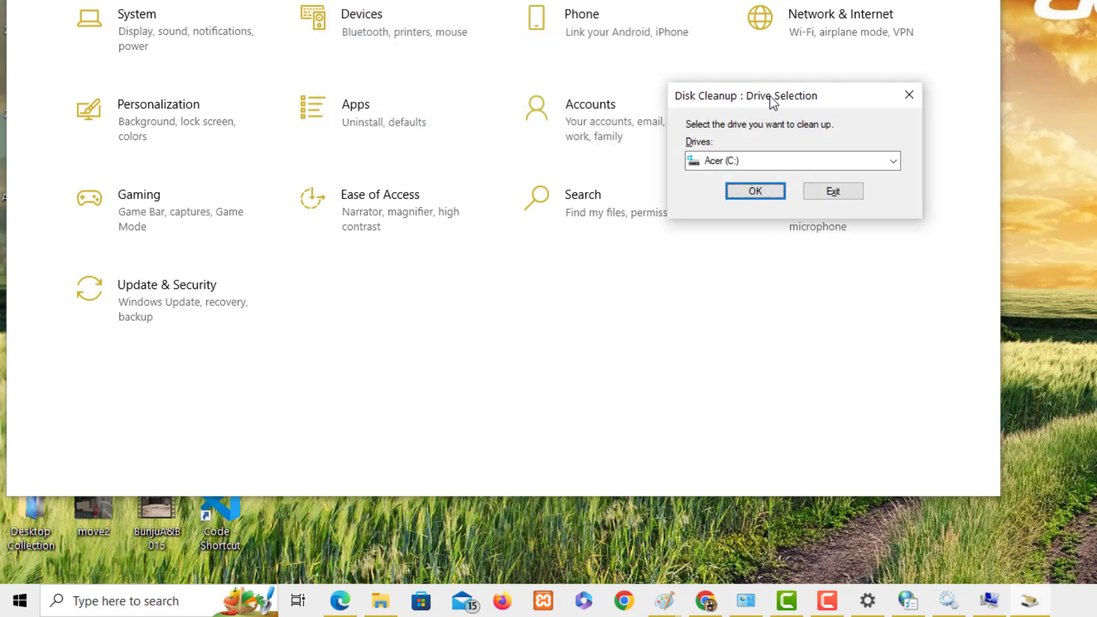
# - Choose the Acer (C:) drive for Disk Cleanup and start the scan
pyautogui.moveTo(769, 95); pyautogui.dragTo(438, 0)
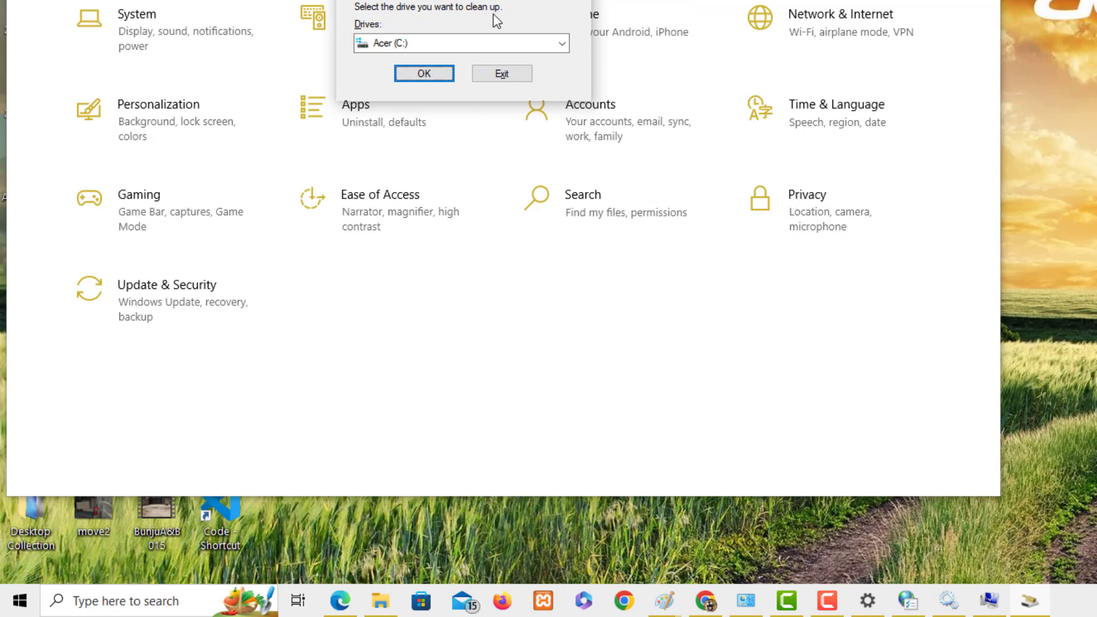
pyautogui.click(452, 48)
pyautogui.click(422, 62)
pyautogui.click(420, 79)
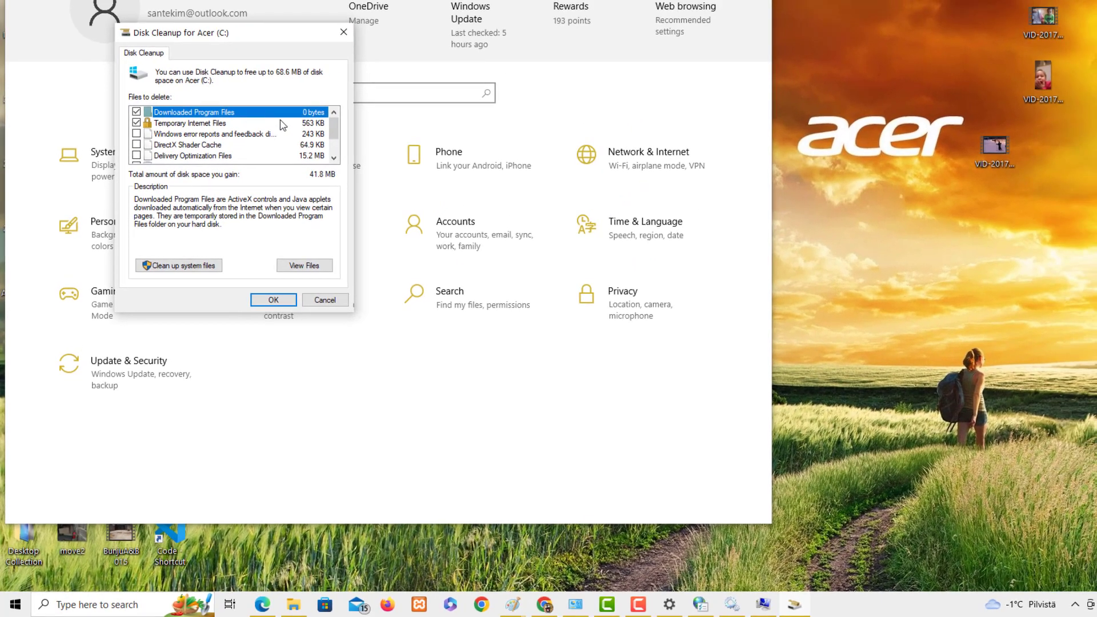
# - Mark Windows error reports, DirectX Shader Cache, Delivery Optimization Files, Recycle Bin and Temporary files for deletion
pyautogui.click(136, 134)
pyautogui.click(136, 145)
pyautogui.click(136, 155)
pyautogui.scroll(-1, 325, 146)
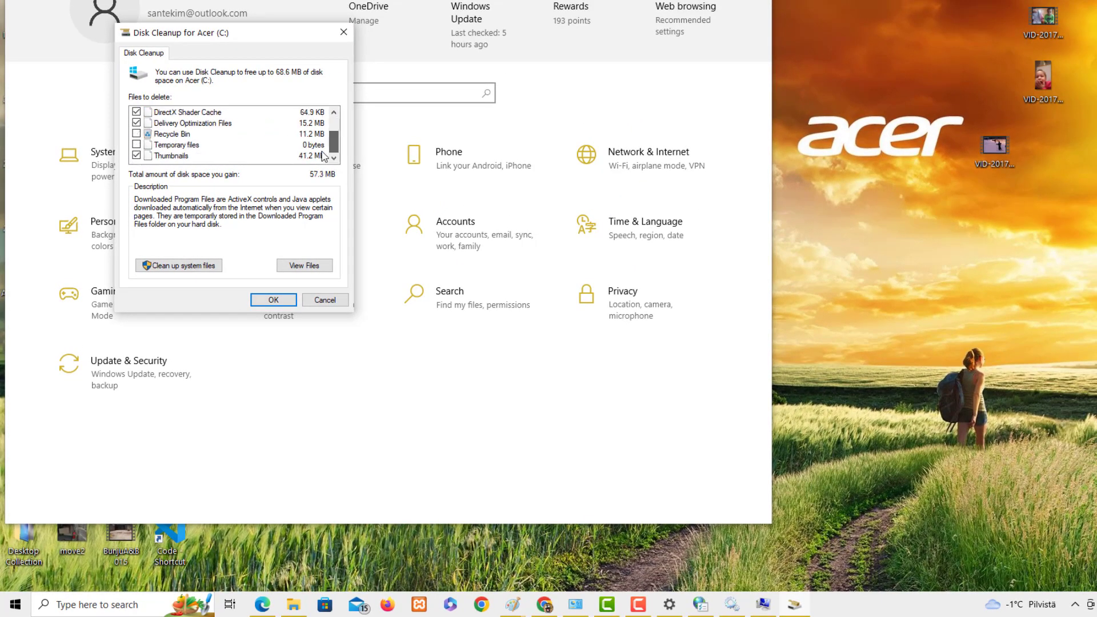
pyautogui.click(136, 134)
pyautogui.click(136, 144)
# - Extend the cleanup to system files and rescan the Acer (C:) drive
pyautogui.click(214, 268)
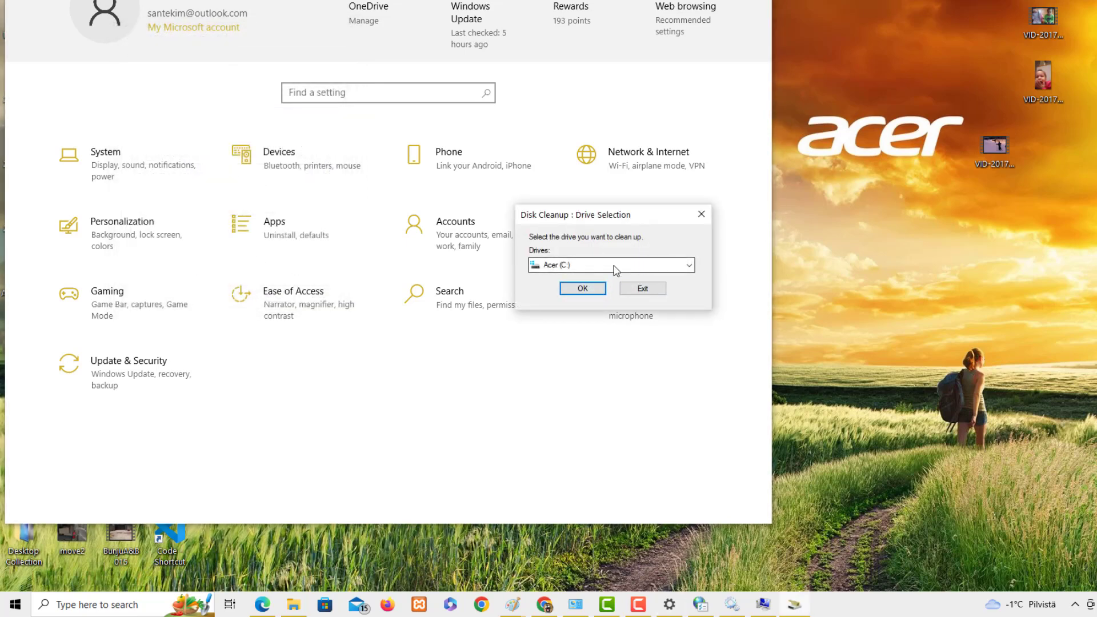
pyautogui.click(582, 288)
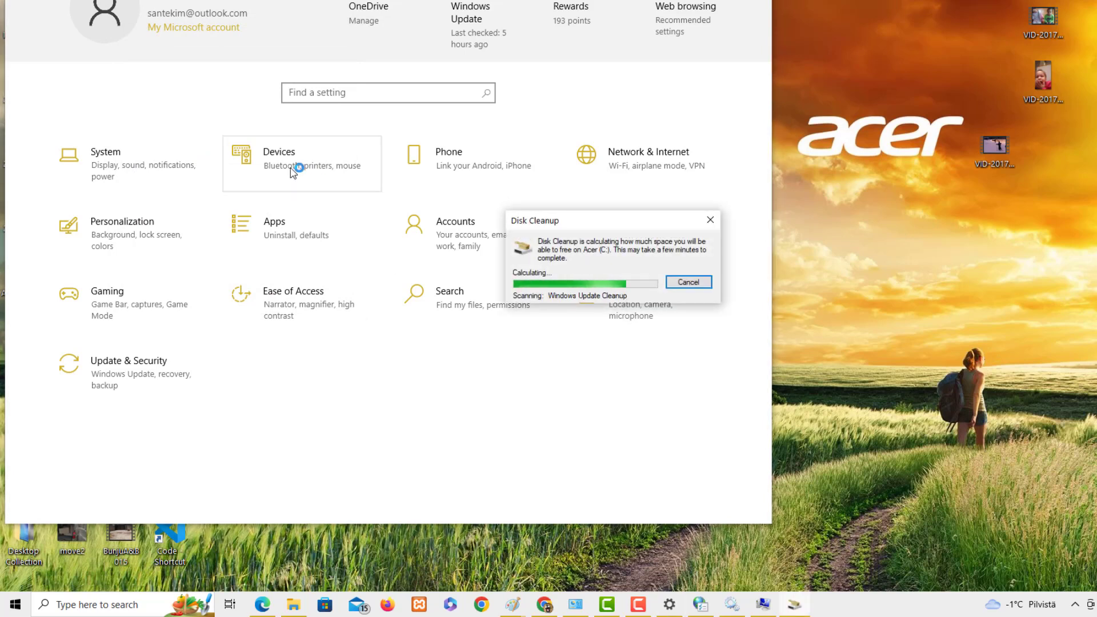
pyautogui.moveTo(590, 225); pyautogui.dragTo(326, 149)
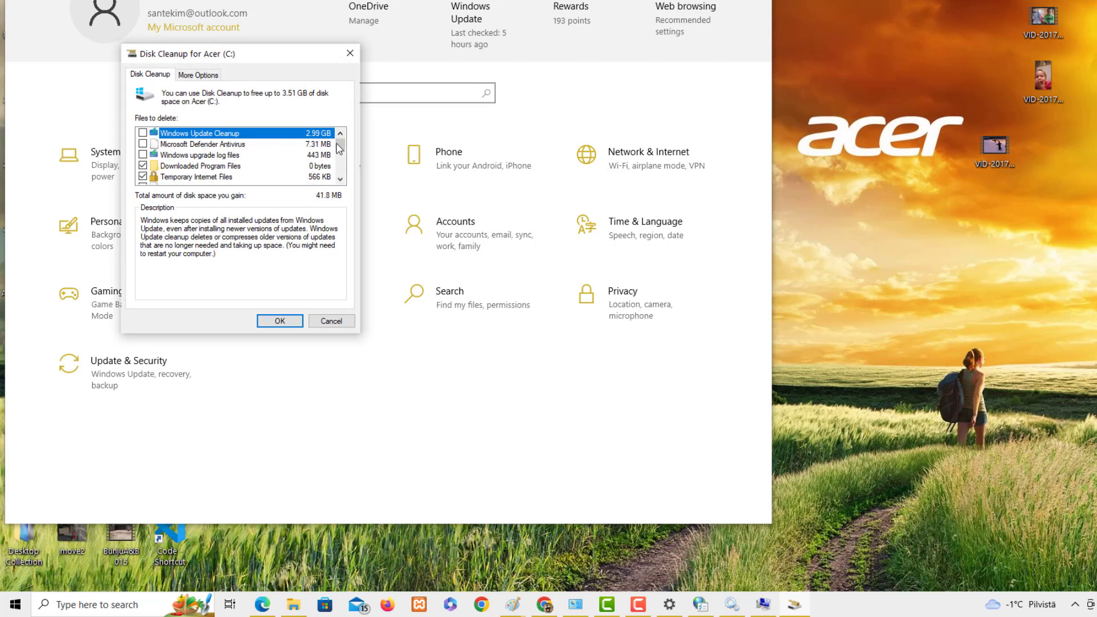
# - Add Windows Update Cleanup, Microsoft Defender Antivirus and Windows upgrade log files to the deletion, and review the full list of categories
pyautogui.moveTo(339, 148)
pyautogui.mouseDown()
pyautogui.moveTo(338, 162)
pyautogui.moveTo(338, 143)
pyautogui.mouseUp()
pyautogui.click(143, 132)
pyautogui.click(143, 143)
pyautogui.click(143, 154)
pyautogui.scroll(-3, 143, 163)
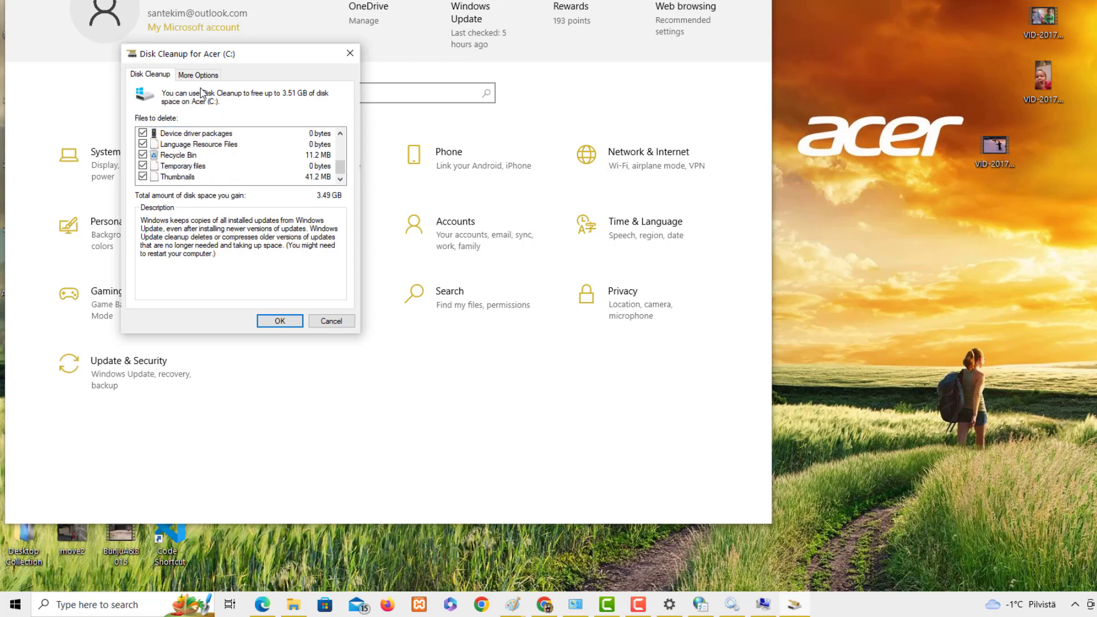
pyautogui.scroll(3, 193, 161)
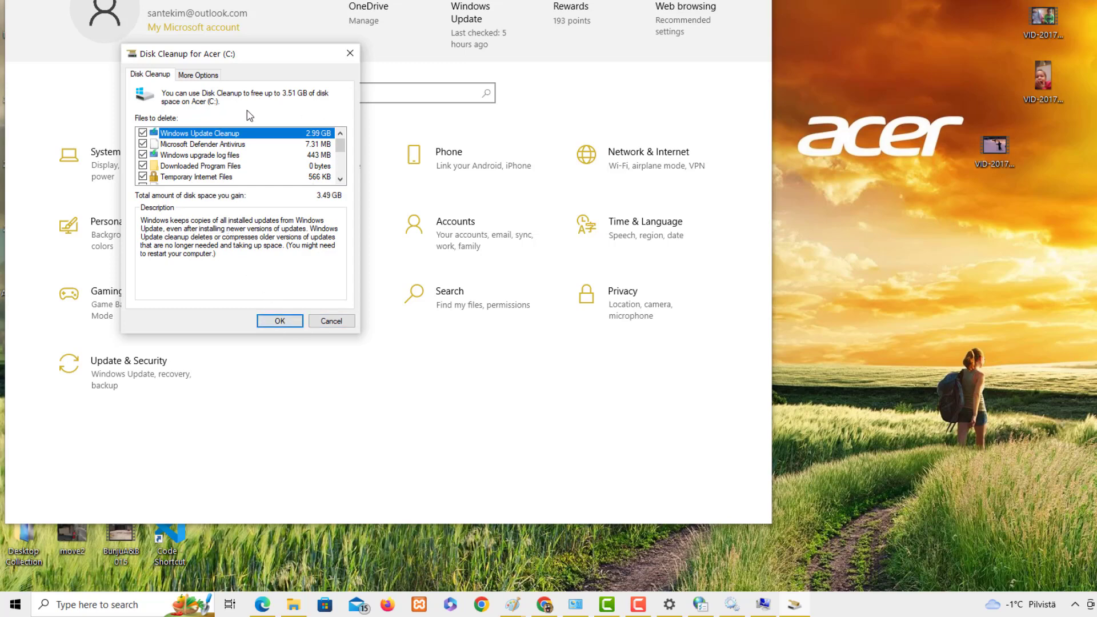
# - Start the cleanup of the Acer (C:) drive and agree to permanently delete the marked files
pyautogui.click(289, 321)
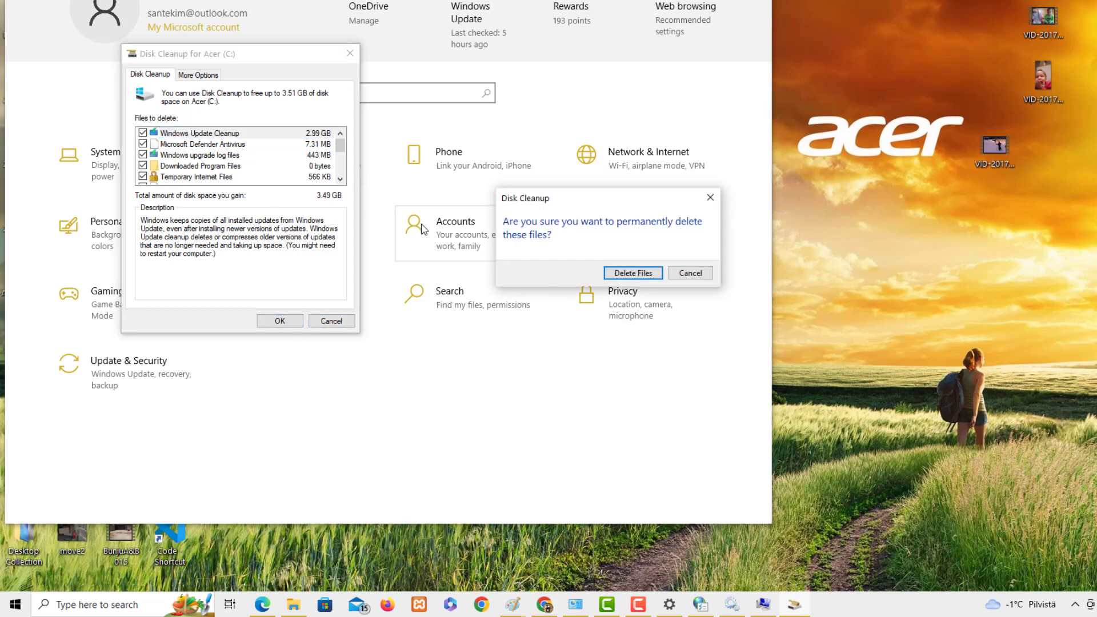
pyautogui.click(342, 146)
pyautogui.click(342, 153)
pyautogui.click(609, 273)
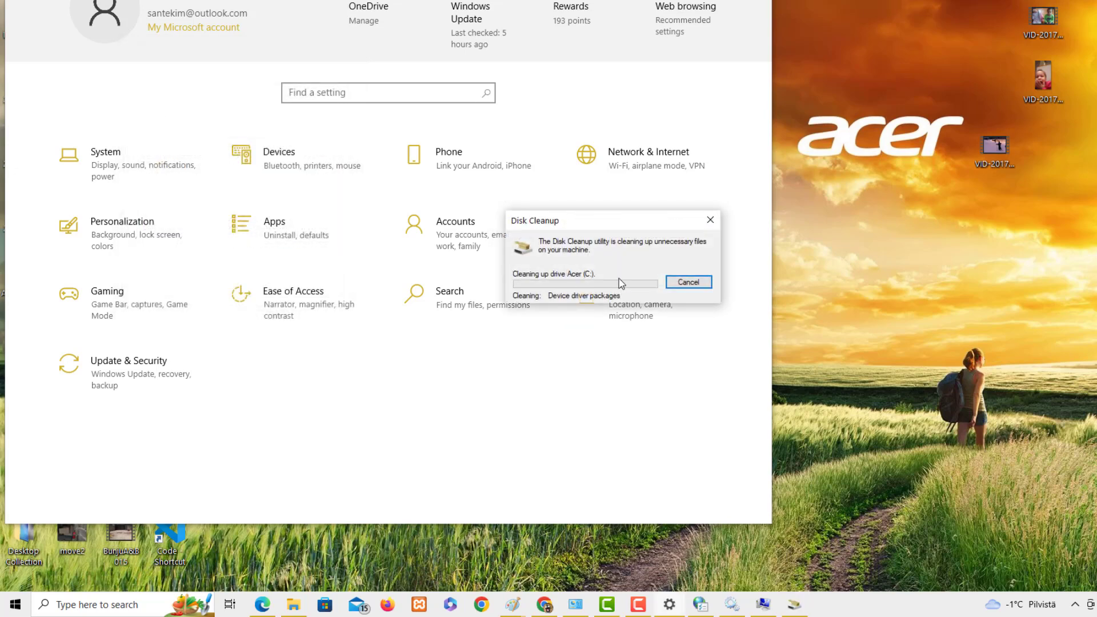
pyautogui.moveTo(557, 223); pyautogui.dragTo(206, 117)
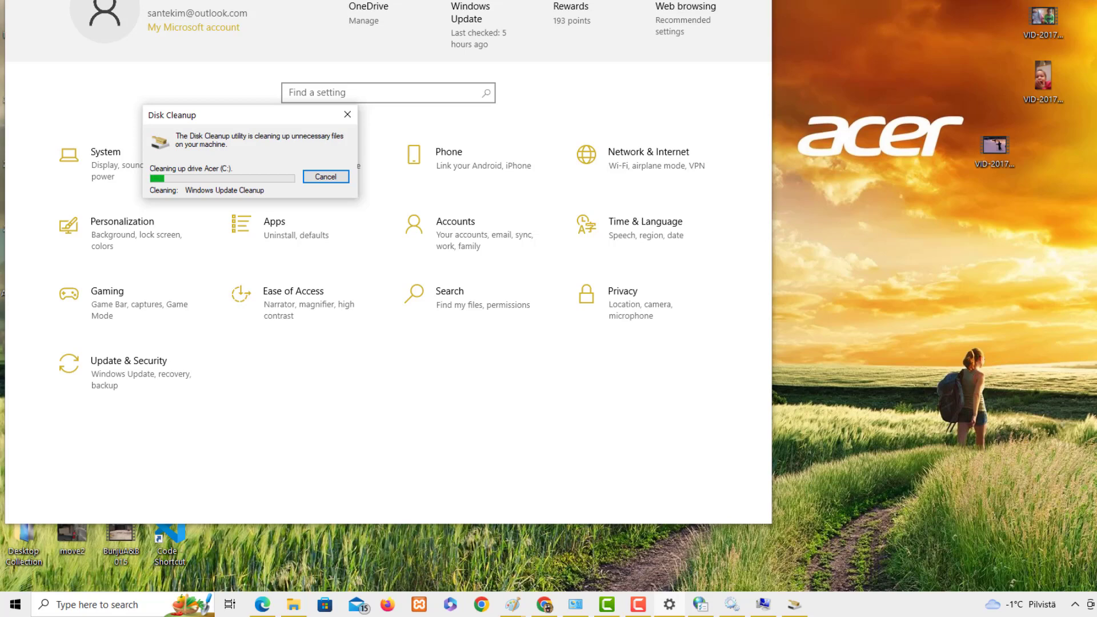
# - Check the CPU performance graph in Task Manager, minimize it and preview the progress of the running Disk Cleanup
pyautogui.click(321, 357)
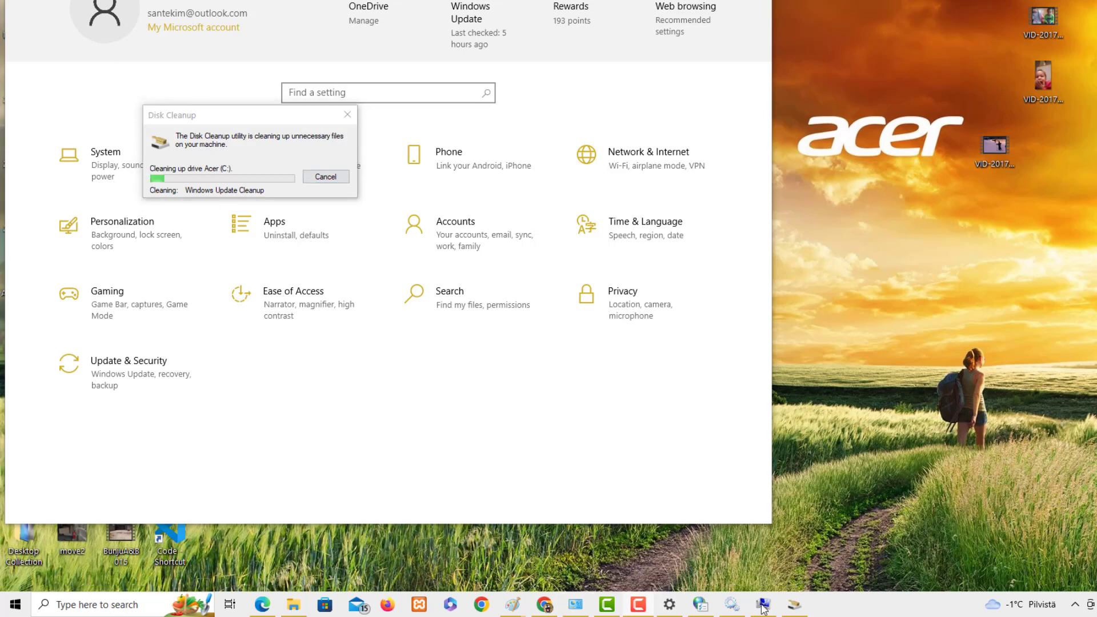
pyautogui.rightClick(857, 609)
pyautogui.click(928, 536)
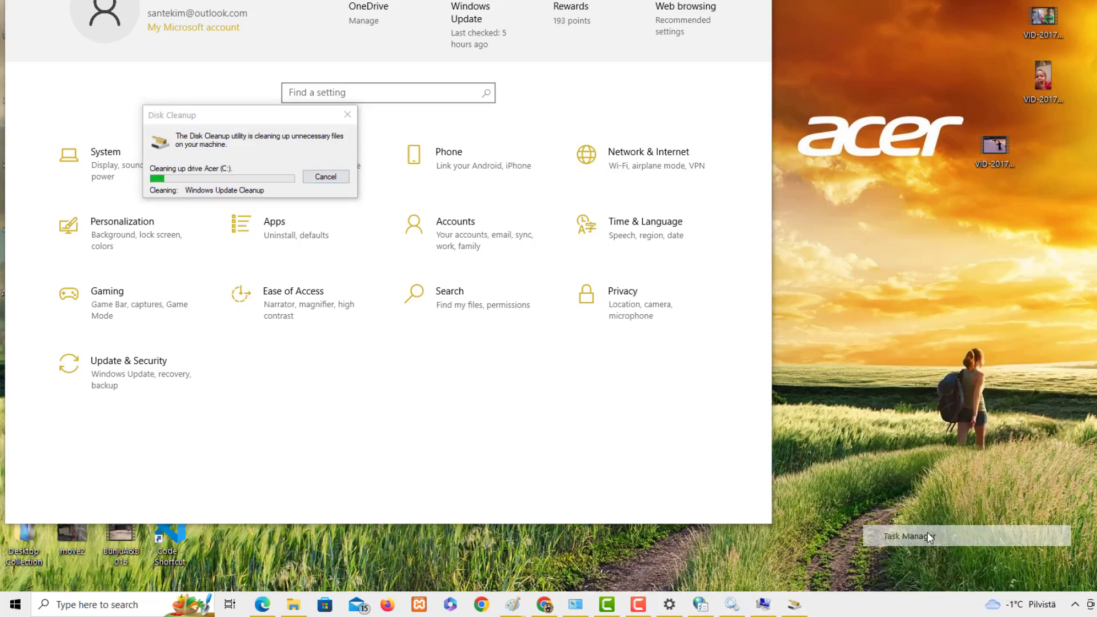
pyautogui.click(192, 81)
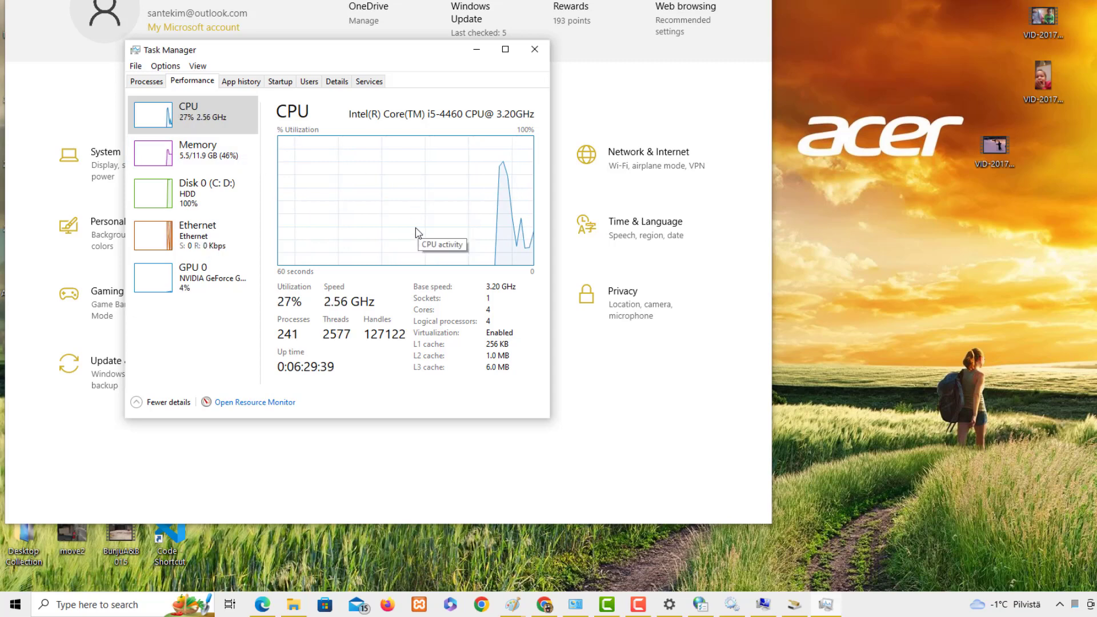
pyautogui.click(474, 52)
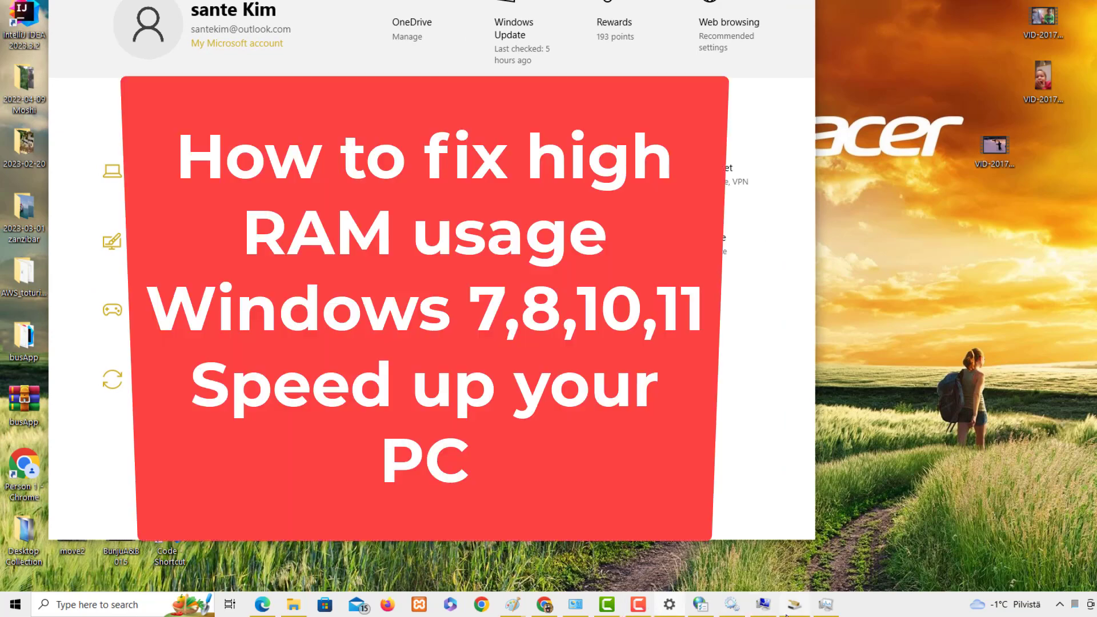
pyautogui.moveTo(788, 614)
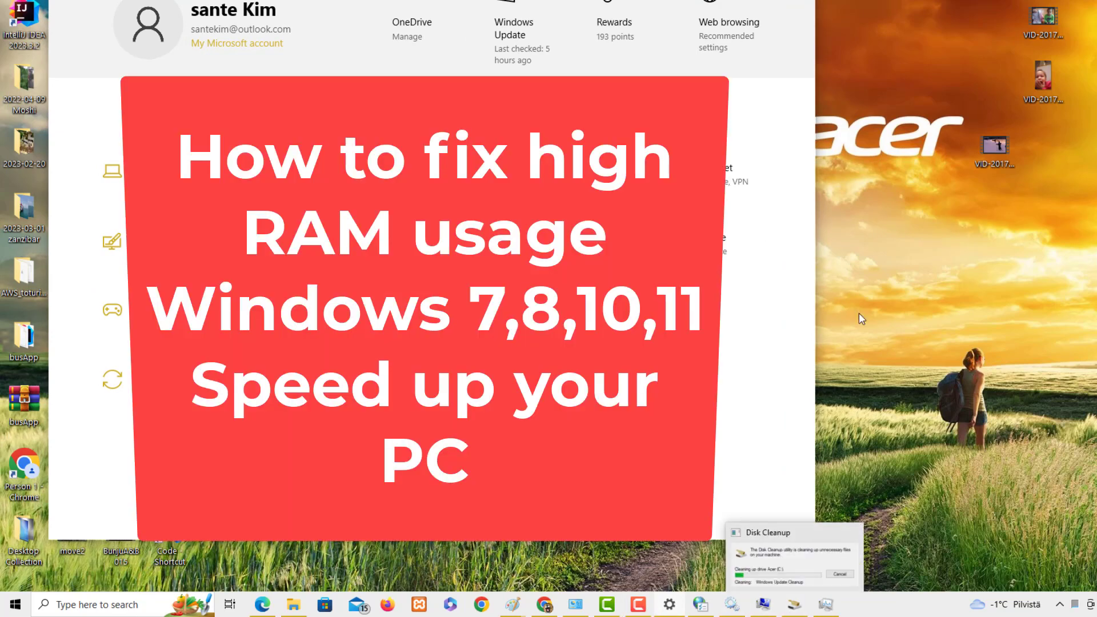